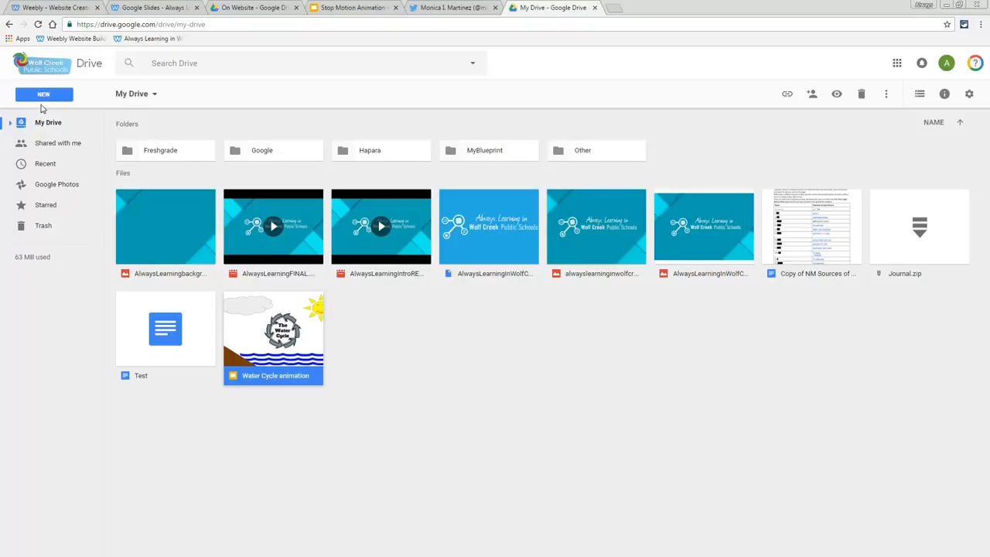
- Create a new Google Slides presentation from Drive and name it "Test Animation"
{"action": "left_click", "coordinate": [44, 97]}
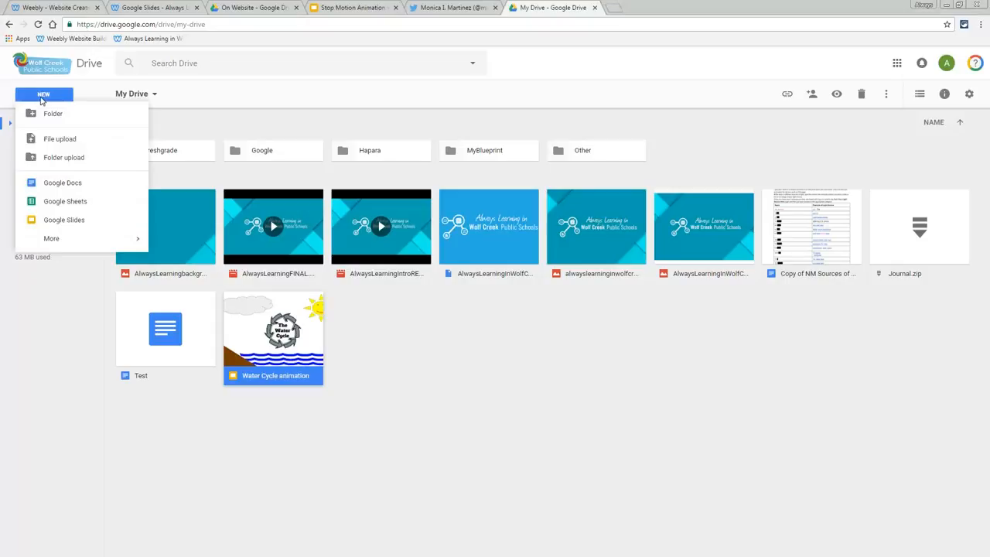
{"action": "left_click", "coordinate": [70, 221]}
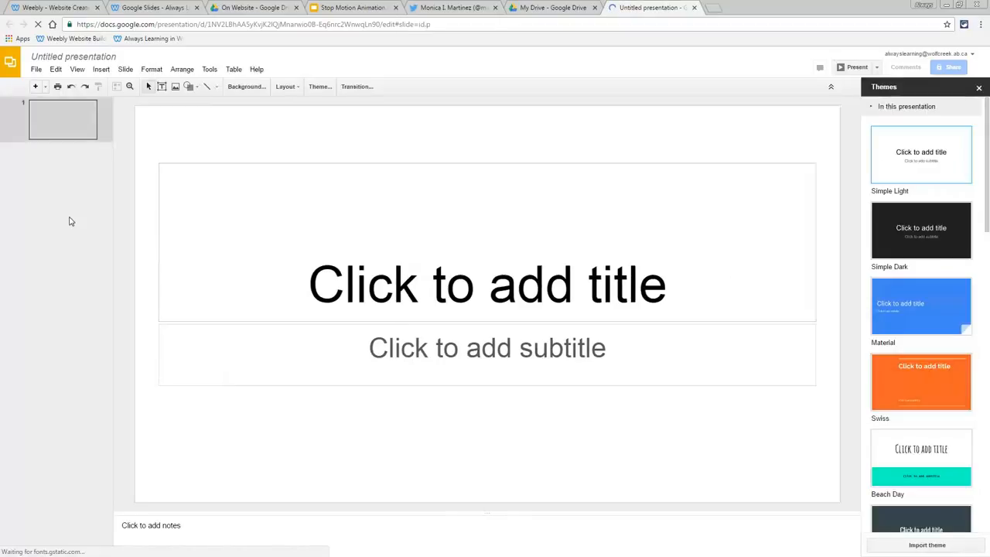
{"action": "left_click", "coordinate": [72, 57]}
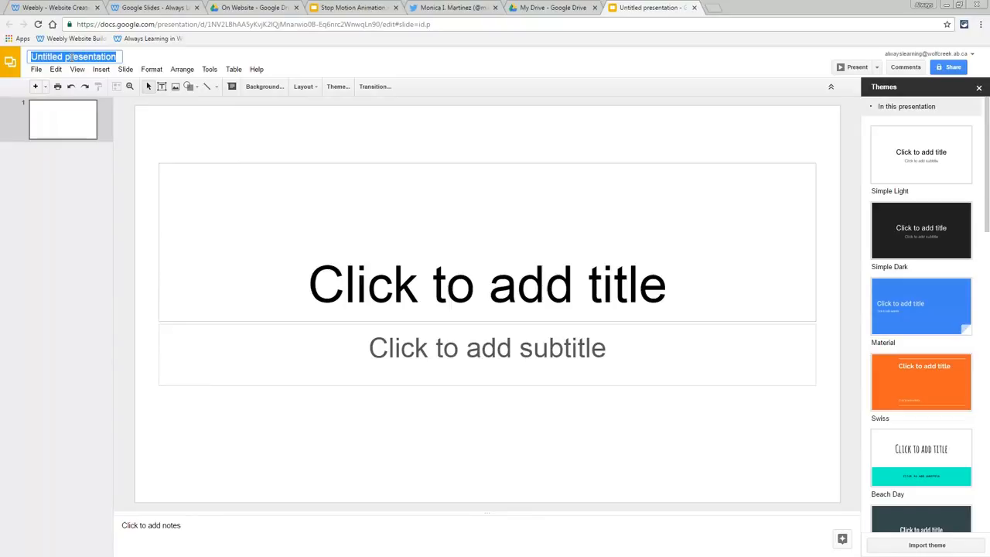
{"action": "type", "text": "Test"}
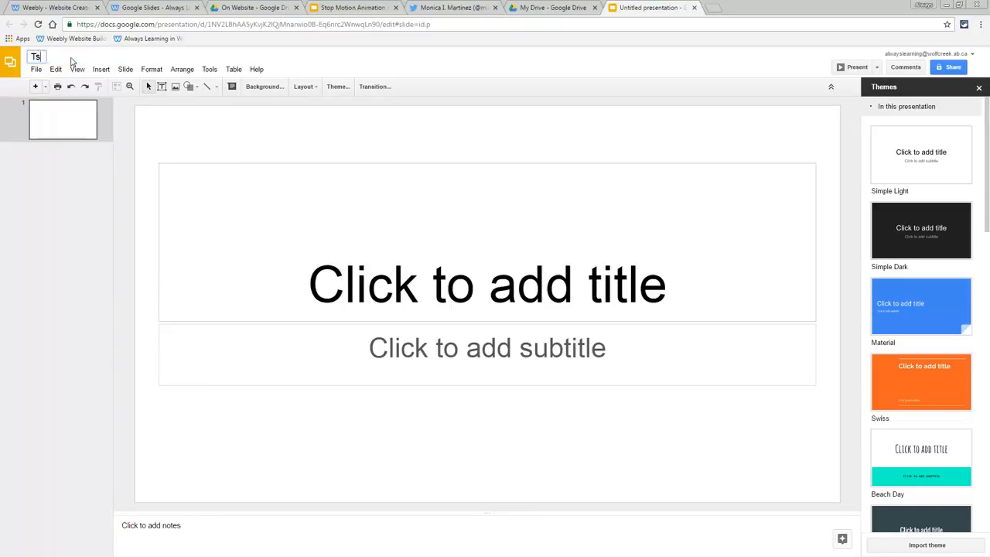
{"action": "type", "text": " Animation"}
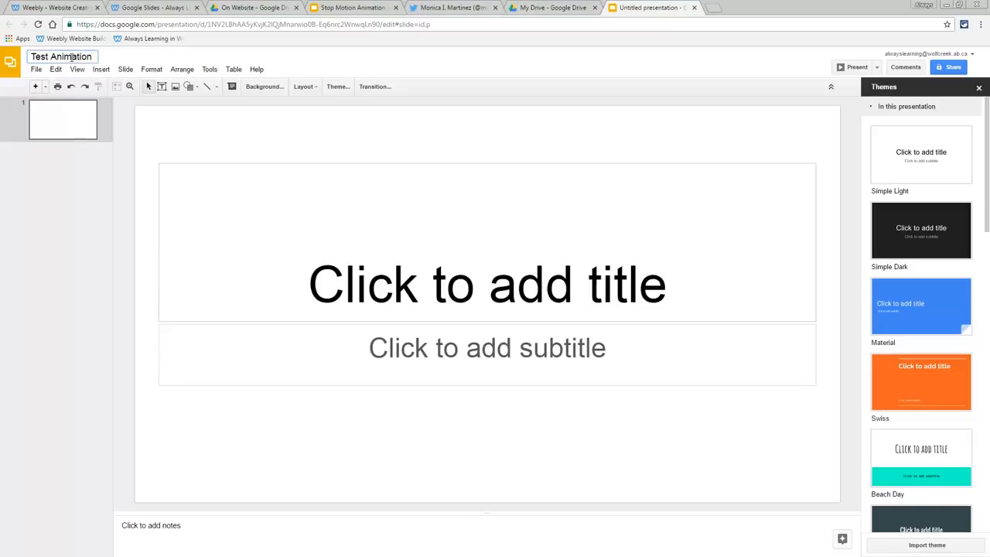
- Delete the title and subtitle placeholders from the first slide and dismiss the theme choices
{"action": "left_click", "coordinate": [298, 164]}
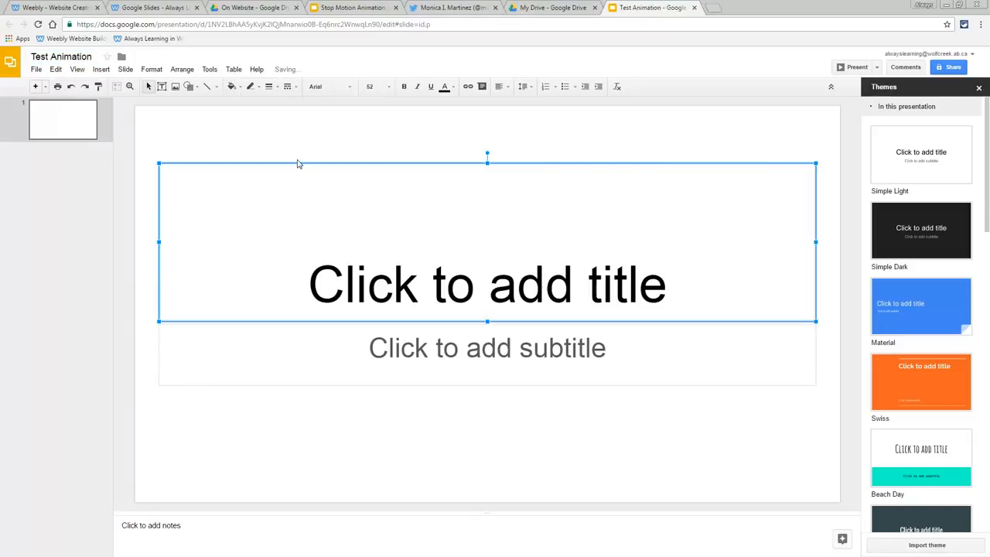
{"action": "key", "text": "Delete"}
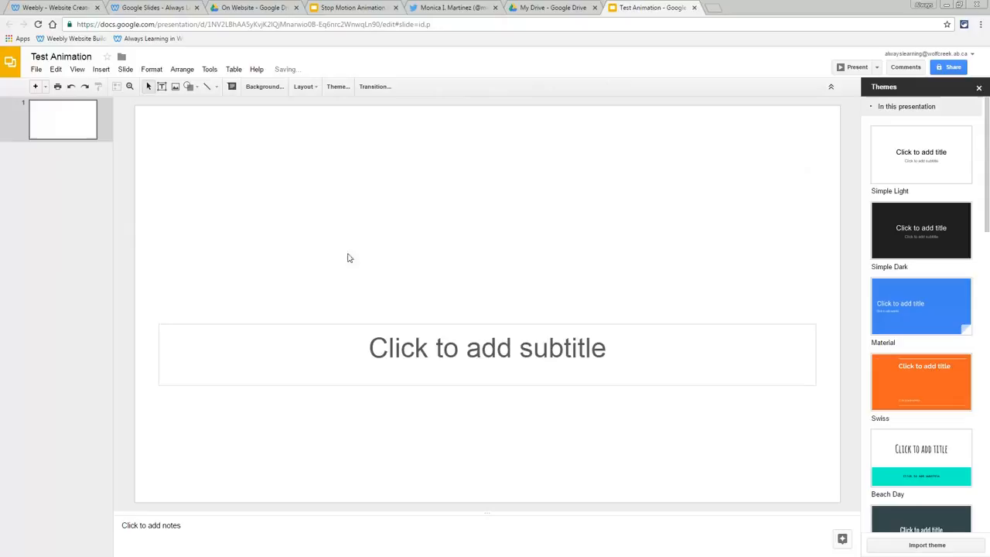
{"action": "left_click", "coordinate": [411, 328]}
{"action": "key", "text": "Delete"}
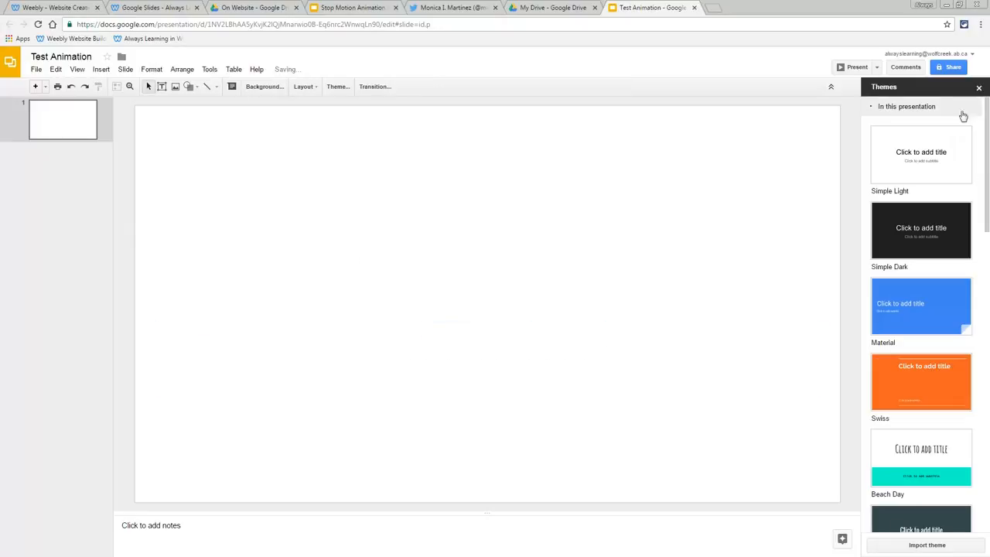
{"action": "left_click", "coordinate": [978, 88]}
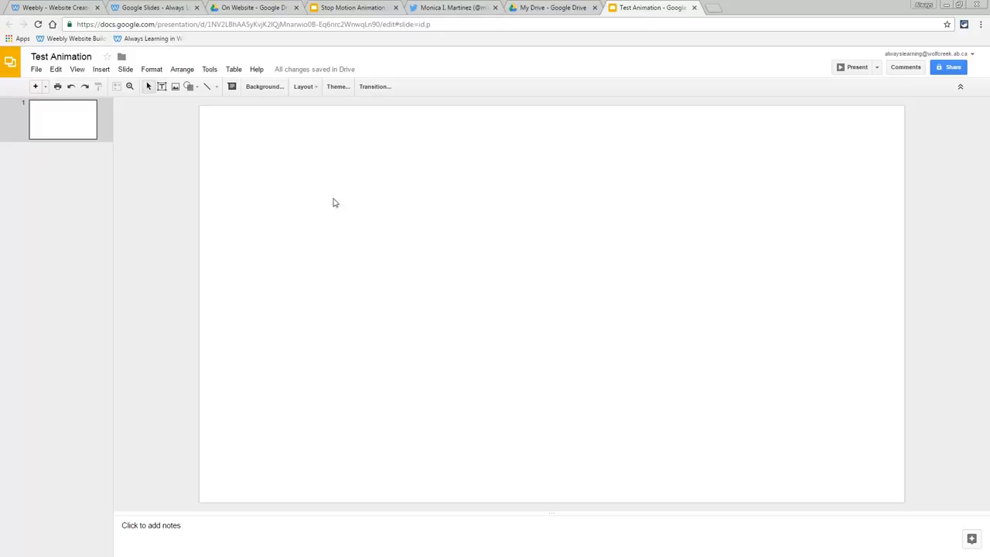
- Start choosing a background image for the slide and search Google's images for "sunset"
{"action": "left_click", "coordinate": [263, 87]}
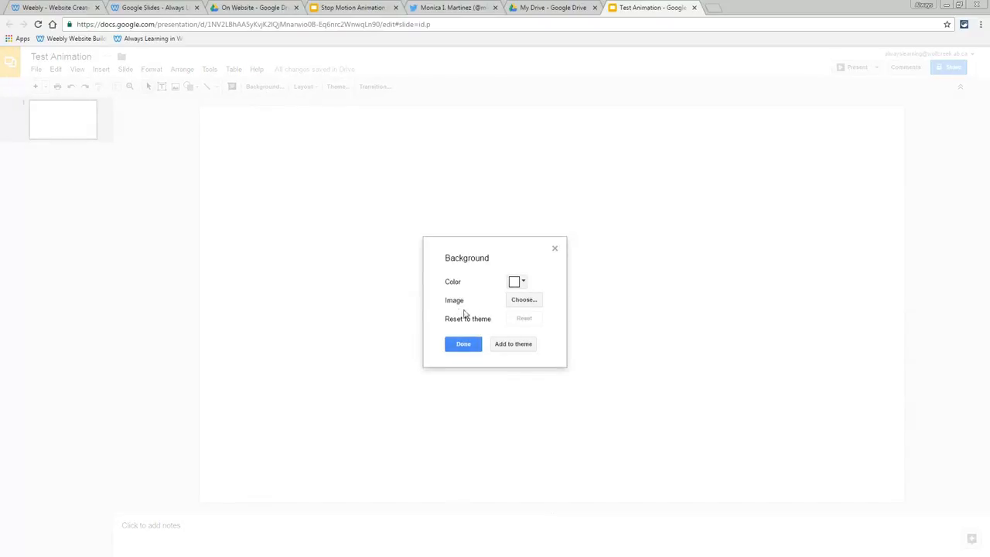
{"action": "left_click", "coordinate": [520, 303]}
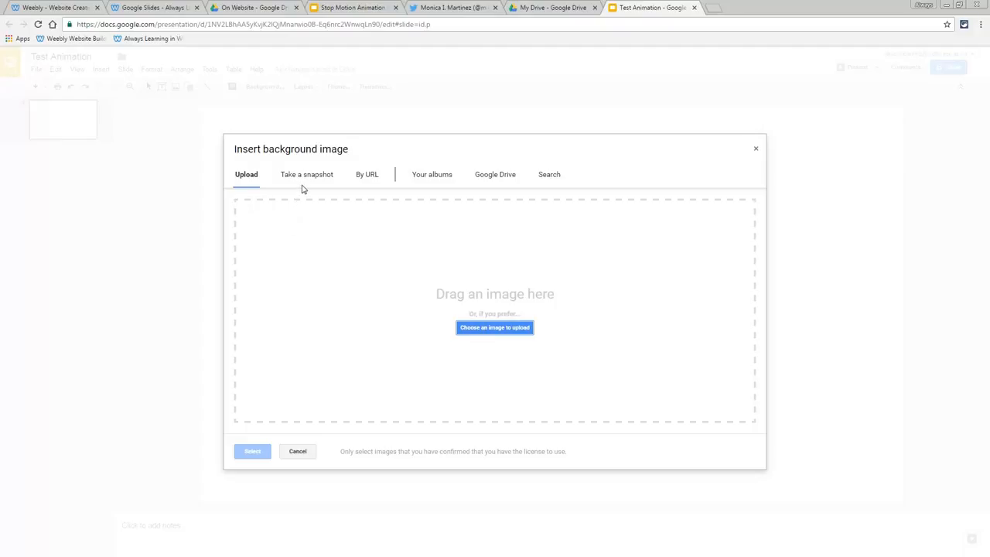
{"action": "left_click", "coordinate": [367, 177]}
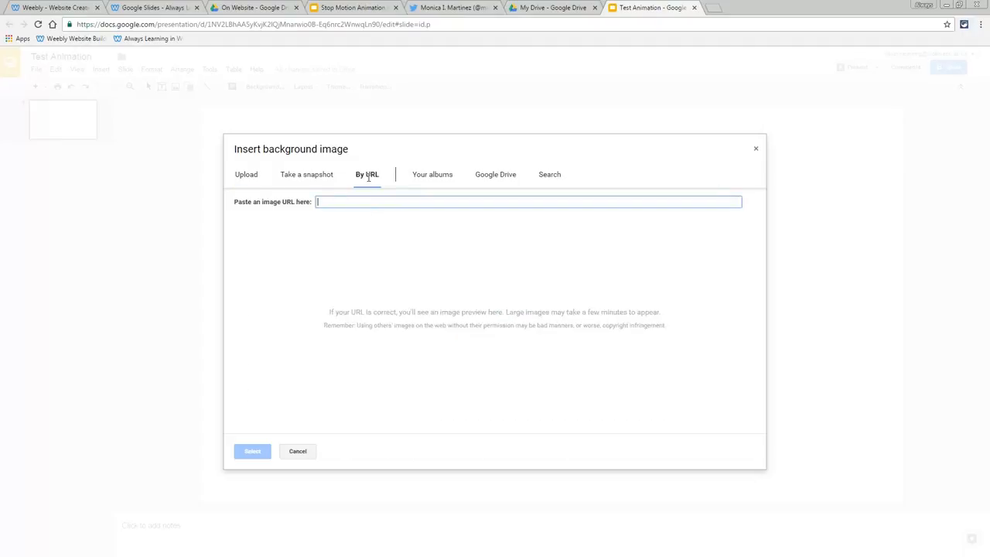
{"action": "left_click", "coordinate": [427, 180]}
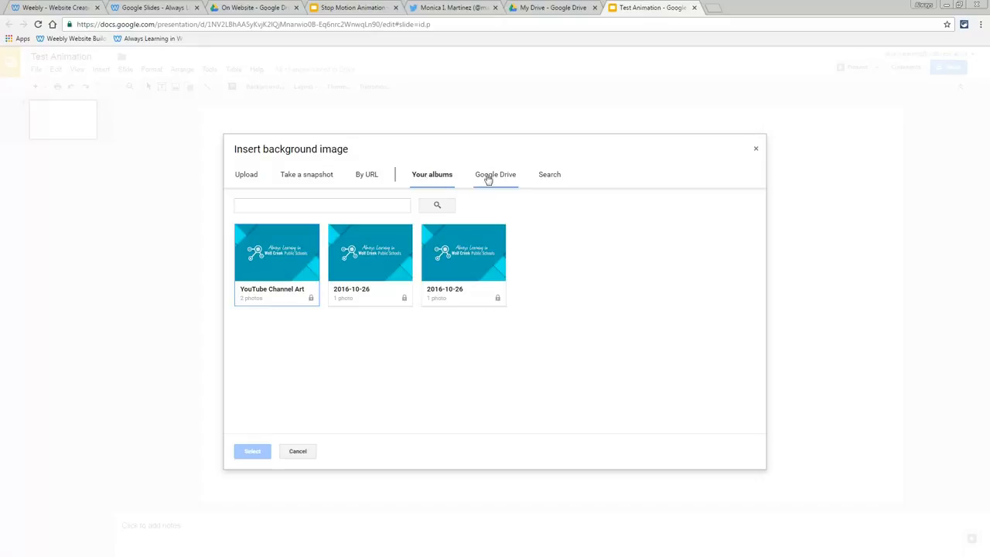
{"action": "left_click", "coordinate": [549, 179]}
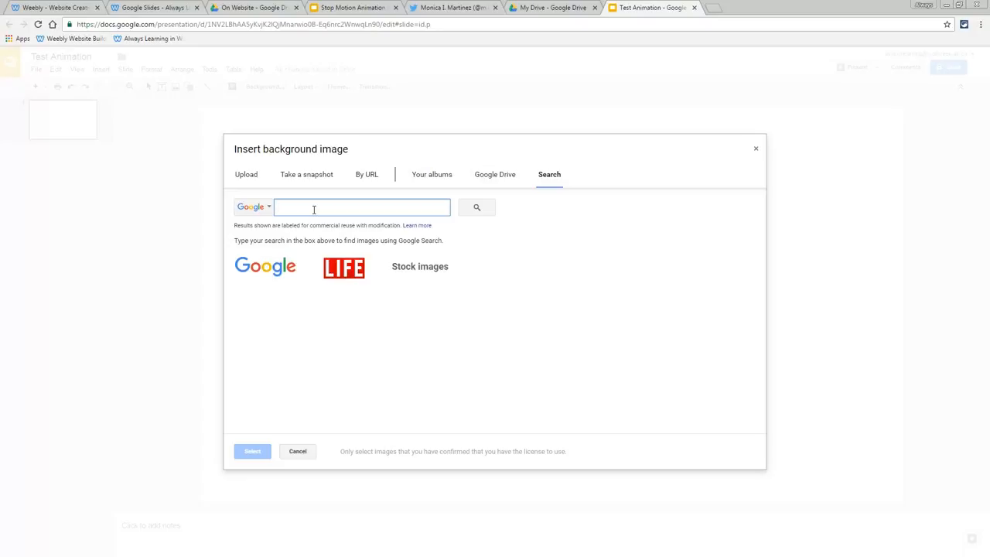
{"action": "type", "text": "sunset"}
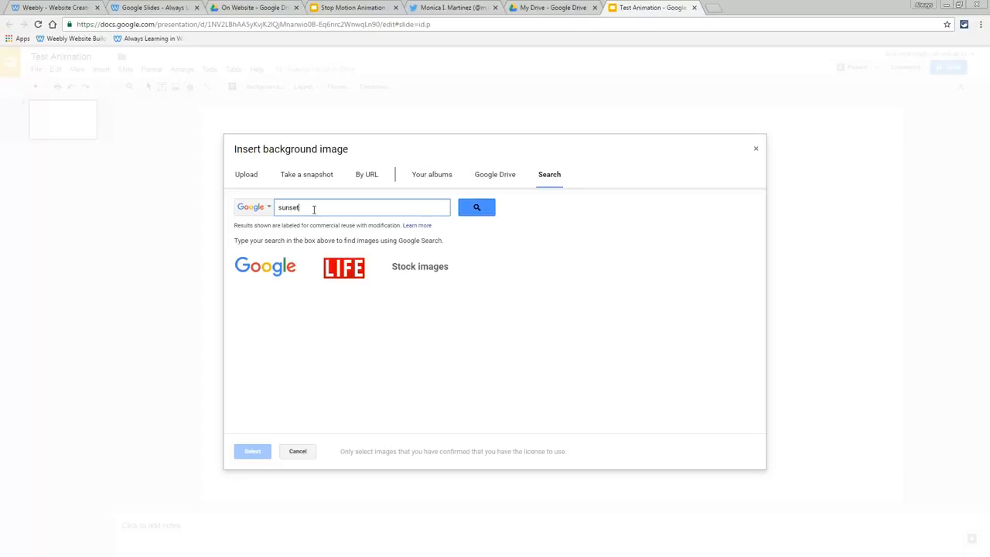
{"action": "key", "text": "Return"}
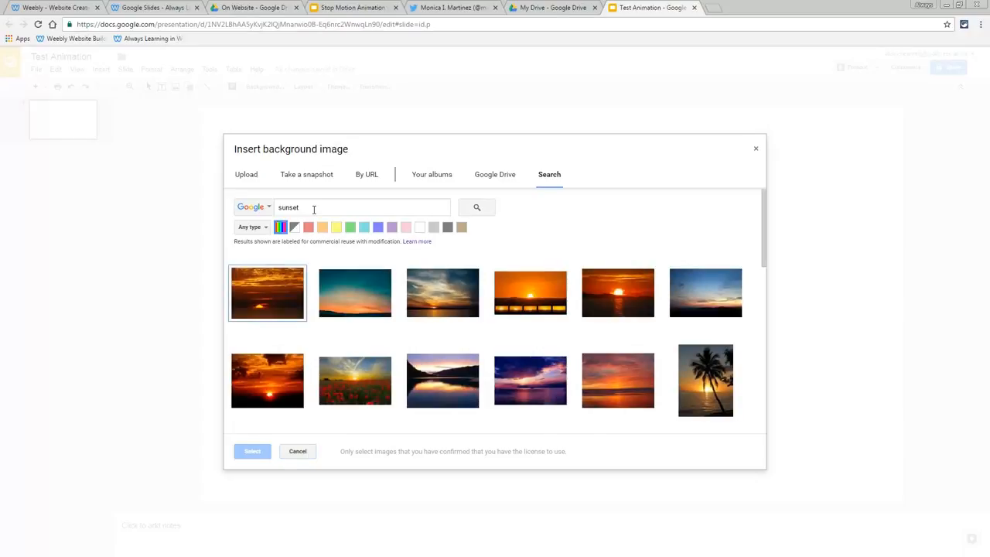
- Apply the sunset photo of a calm lake between dark hills as the slide background
{"action": "scroll", "coordinate": [504, 294], "scroll_direction": "down", "scroll_amount": 1}
{"action": "scroll", "coordinate": [593, 322], "scroll_direction": "up", "scroll_amount": 1}
{"action": "scroll", "coordinate": [593, 323], "scroll_direction": "down", "scroll_amount": 2}
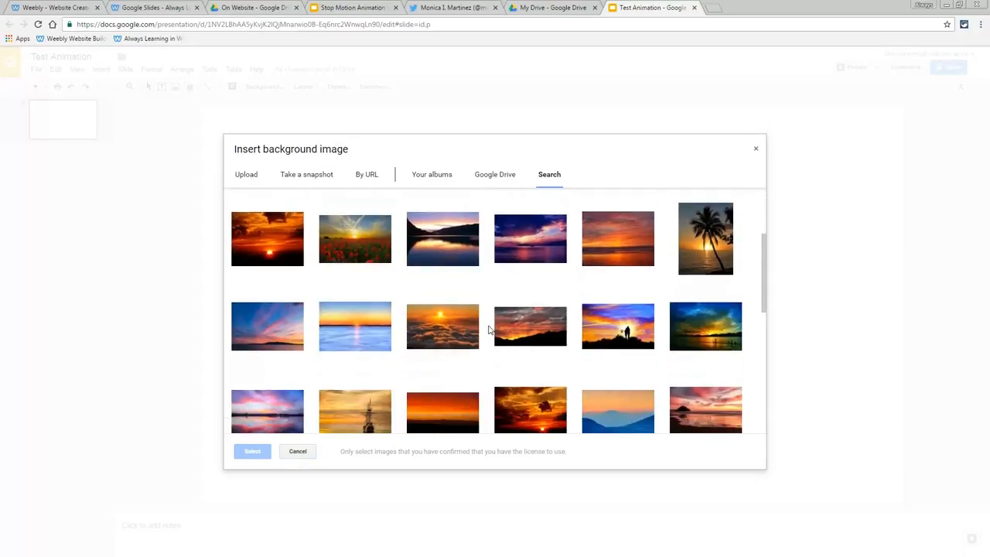
{"action": "left_click", "coordinate": [447, 263]}
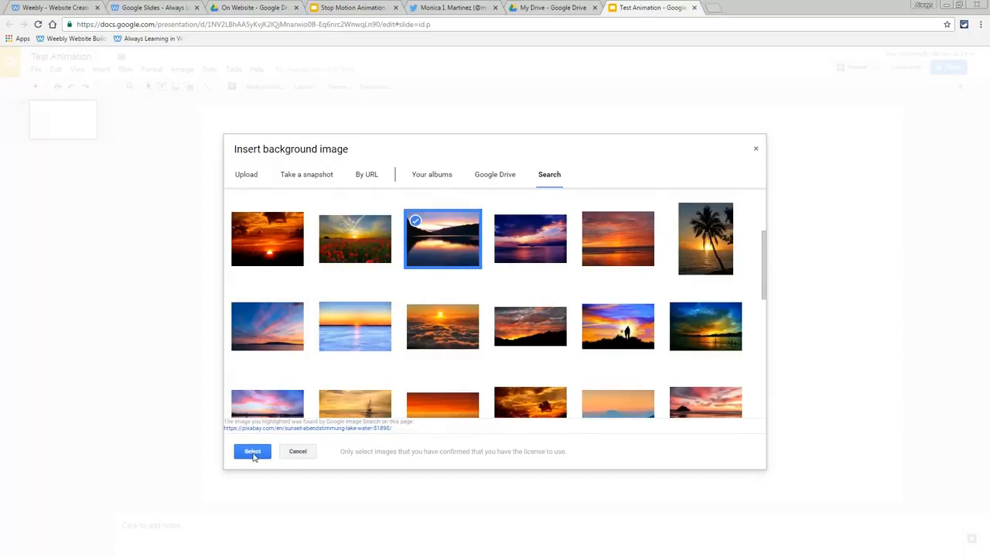
{"action": "left_click", "coordinate": [253, 453]}
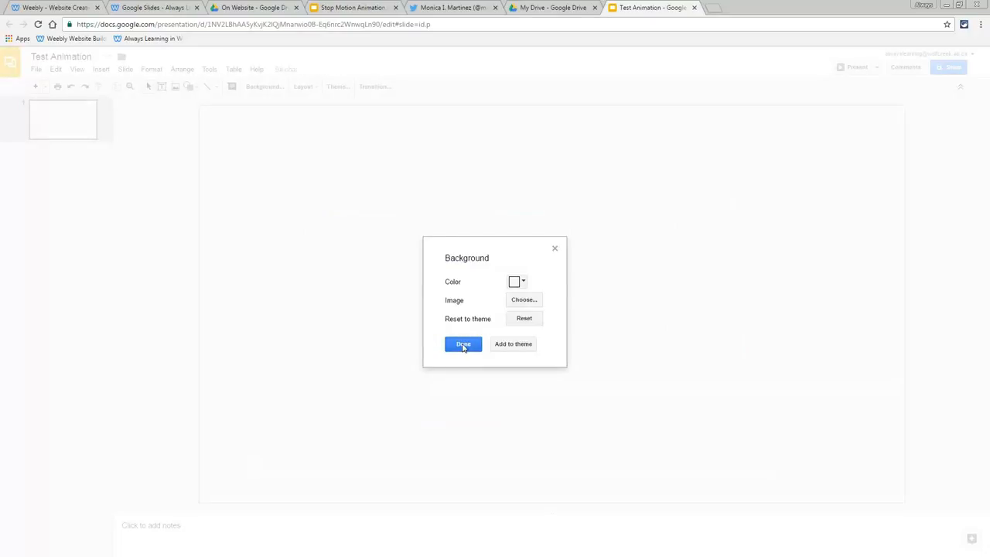
{"action": "left_click", "coordinate": [463, 345]}
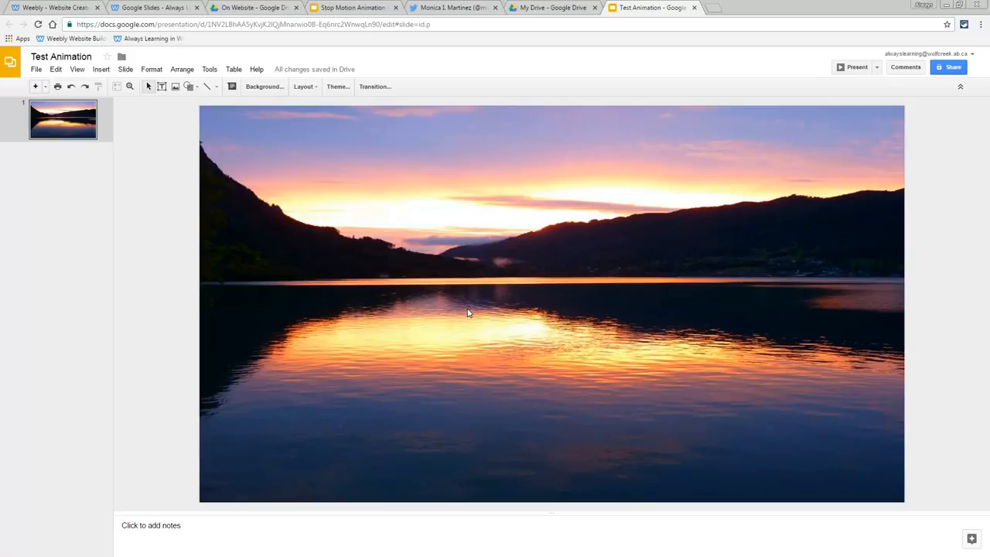
- Search Google Images for "boat" in a new browser tab
{"action": "left_click", "coordinate": [713, 11]}
{"action": "left_click", "coordinate": [401, 201]}
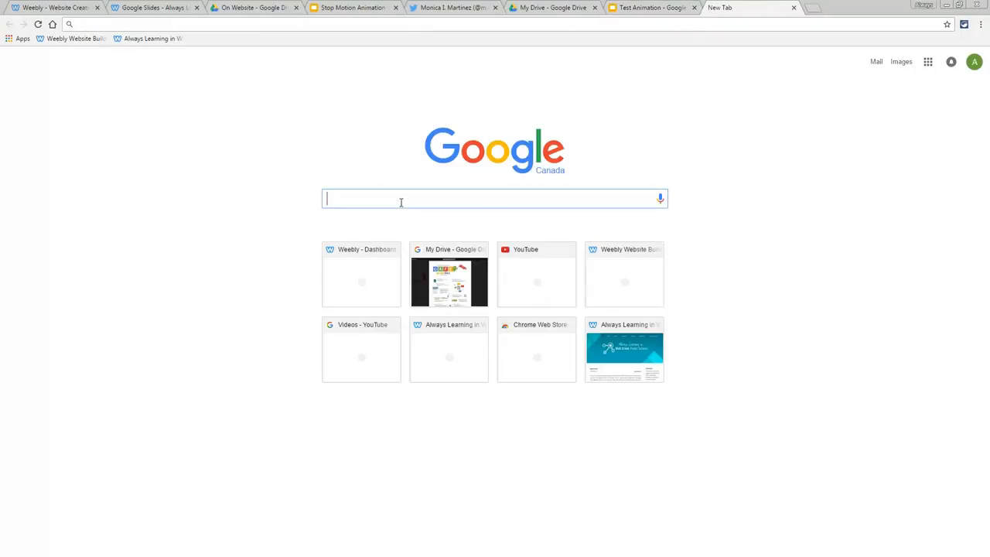
{"action": "type", "text": "boat"}
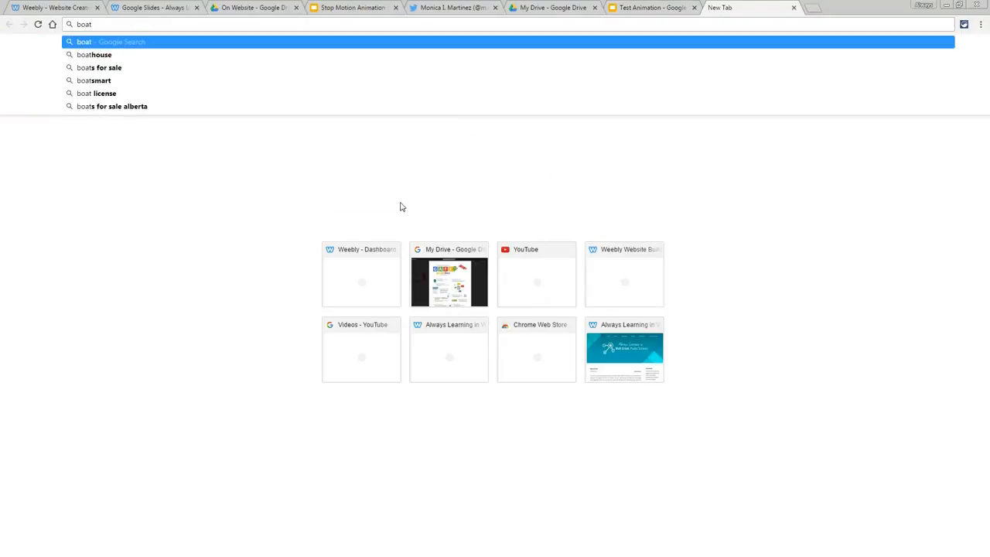
{"action": "key", "text": "Return"}
{"action": "left_click", "coordinate": [106, 98]}
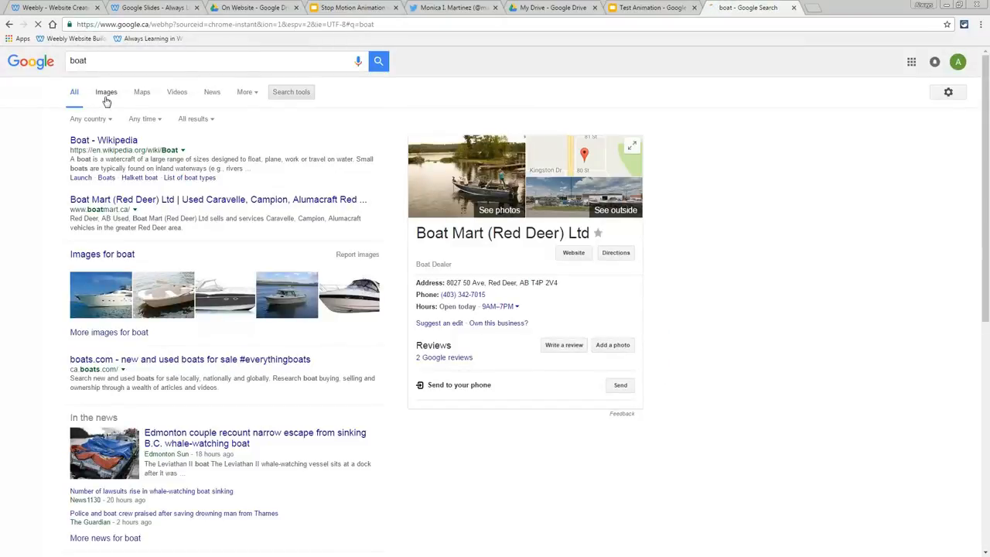
- Filter the boat image results to transparent colour and the clip art type
{"action": "left_click", "coordinate": [292, 94]}
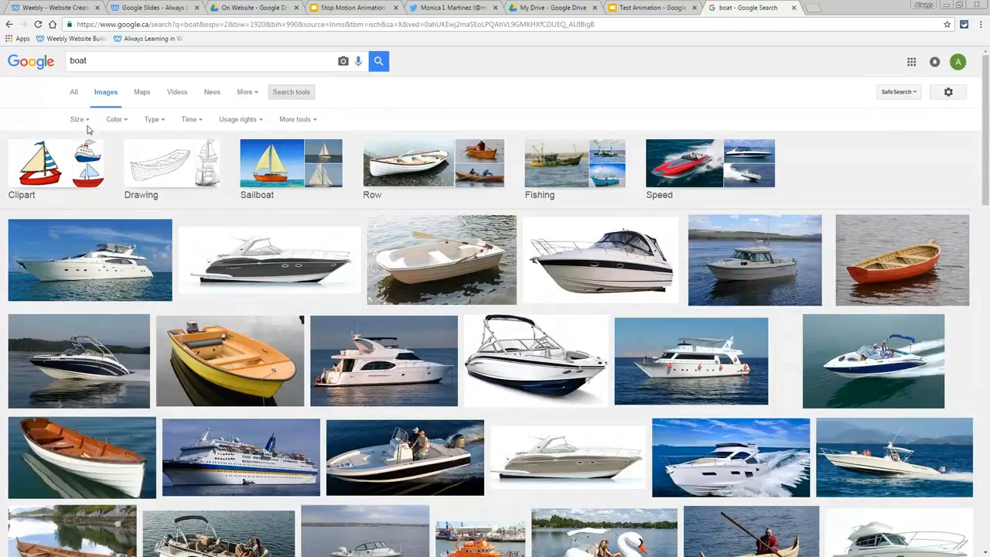
{"action": "left_click", "coordinate": [124, 122]}
{"action": "left_click", "coordinate": [125, 181]}
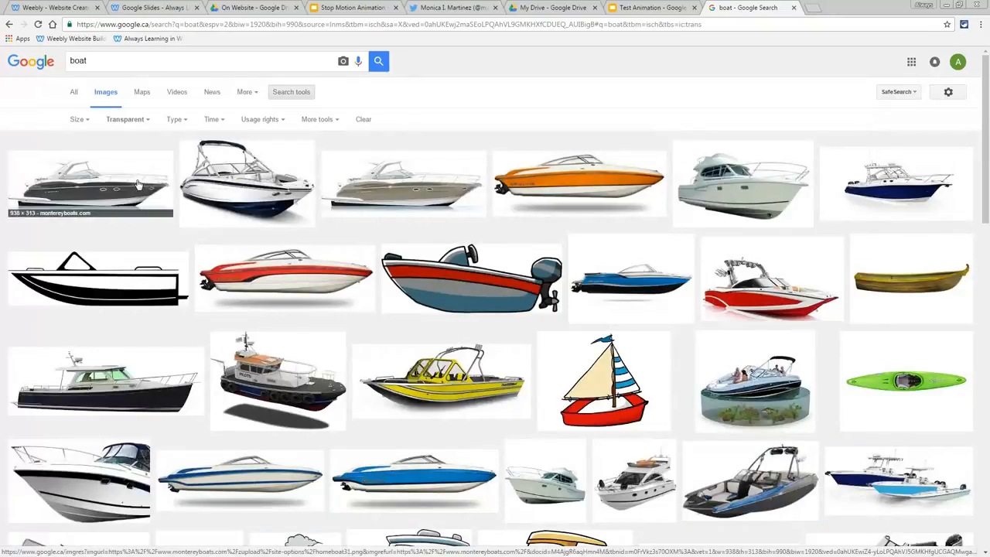
{"action": "left_click", "coordinate": [185, 124]}
{"action": "left_click", "coordinate": [186, 181]}
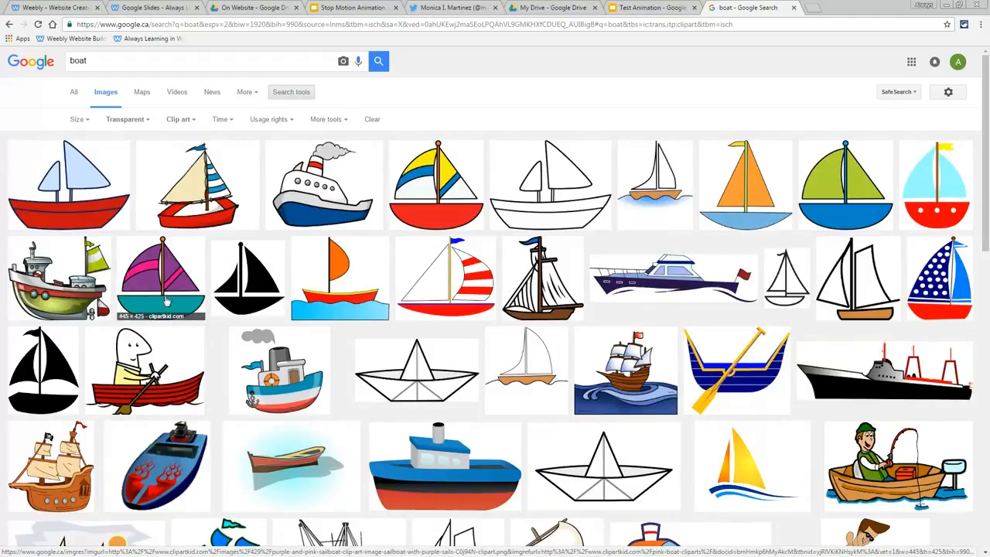
- Copy the image address of the red sailboat clip art with yellow, blue and white sails
{"action": "left_click", "coordinate": [422, 212]}
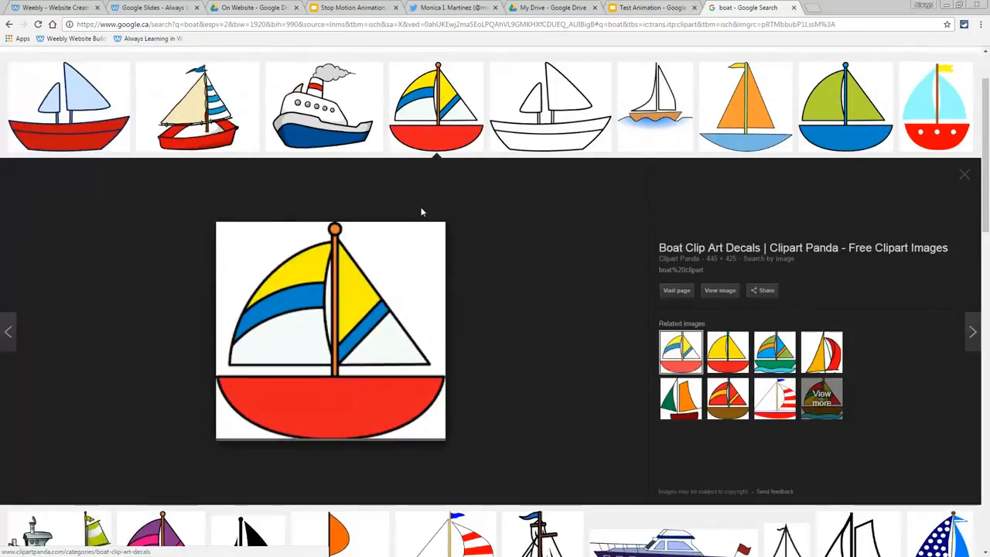
{"action": "right_click", "coordinate": [320, 340]}
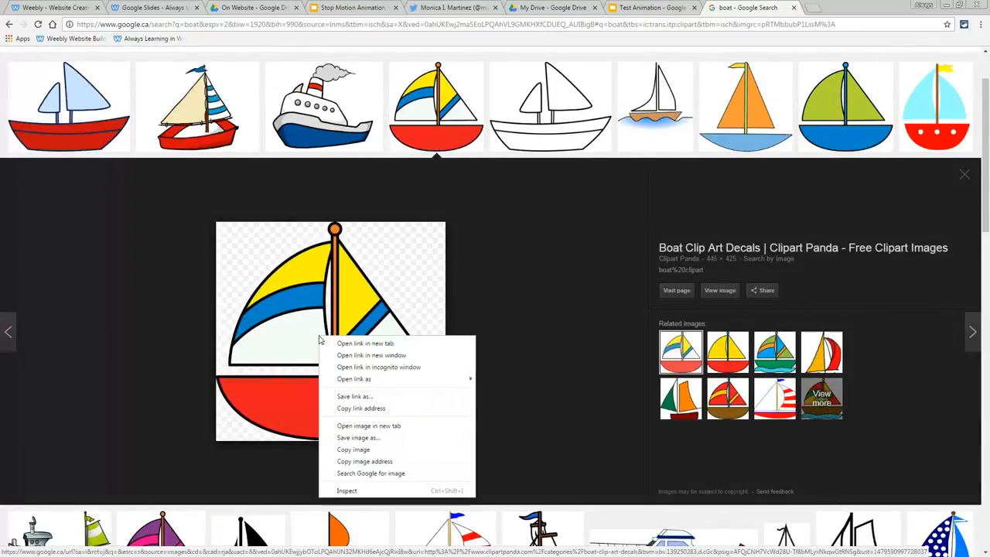
{"action": "left_click", "coordinate": [368, 462]}
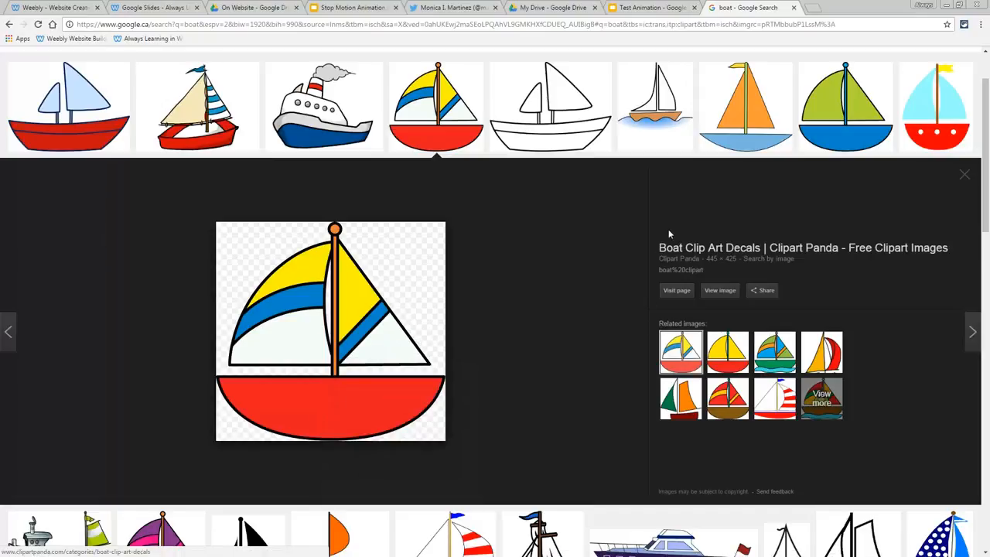
- Return to the Test Animation presentation and insert the sailboat picture by its copied URL
{"action": "left_click", "coordinate": [646, 7]}
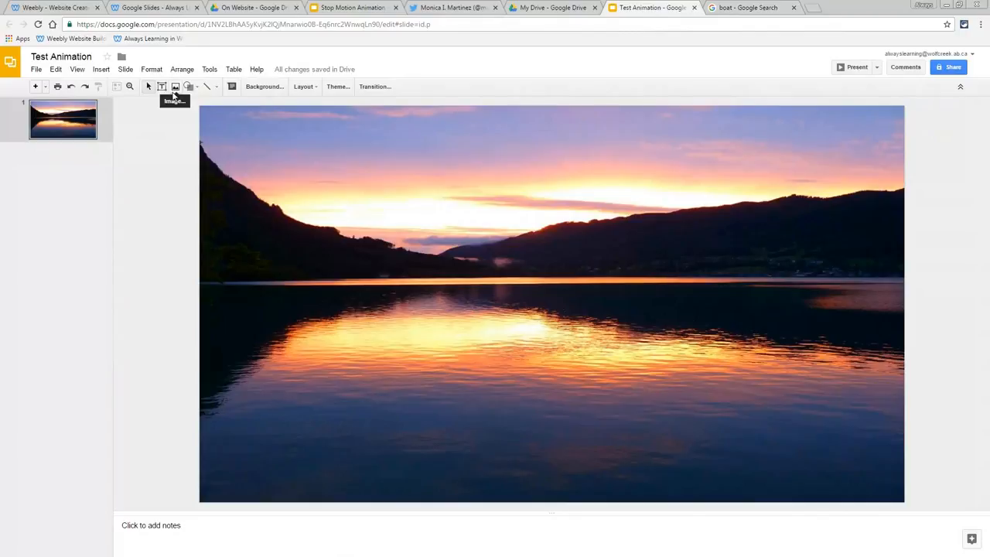
{"action": "left_click", "coordinate": [174, 88]}
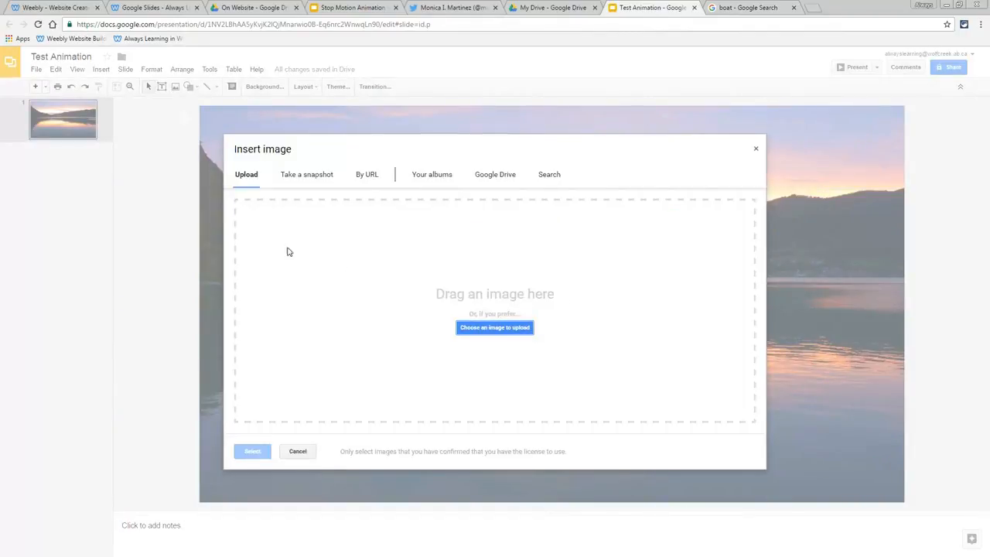
{"action": "left_click", "coordinate": [367, 176]}
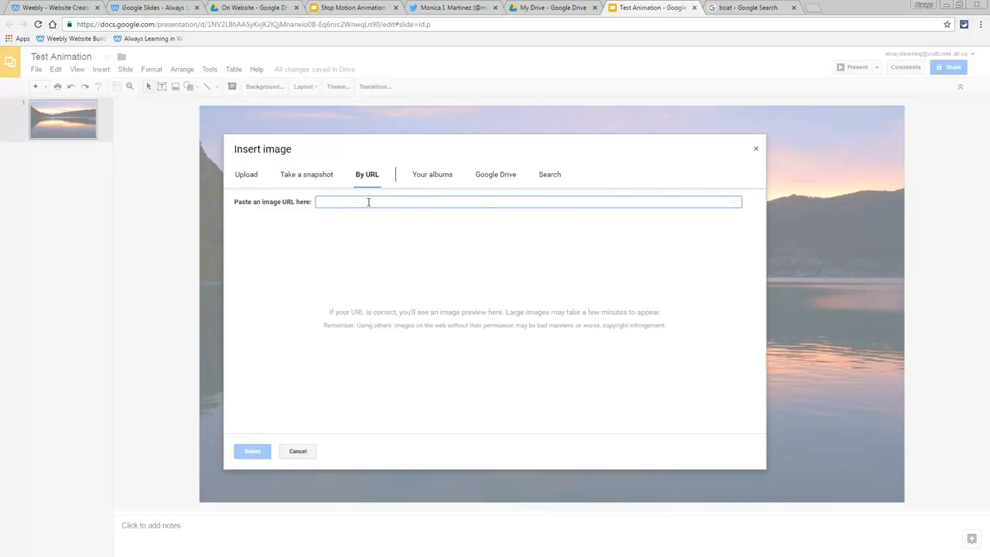
{"action": "right_click", "coordinate": [368, 202]}
{"action": "left_click", "coordinate": [396, 262]}
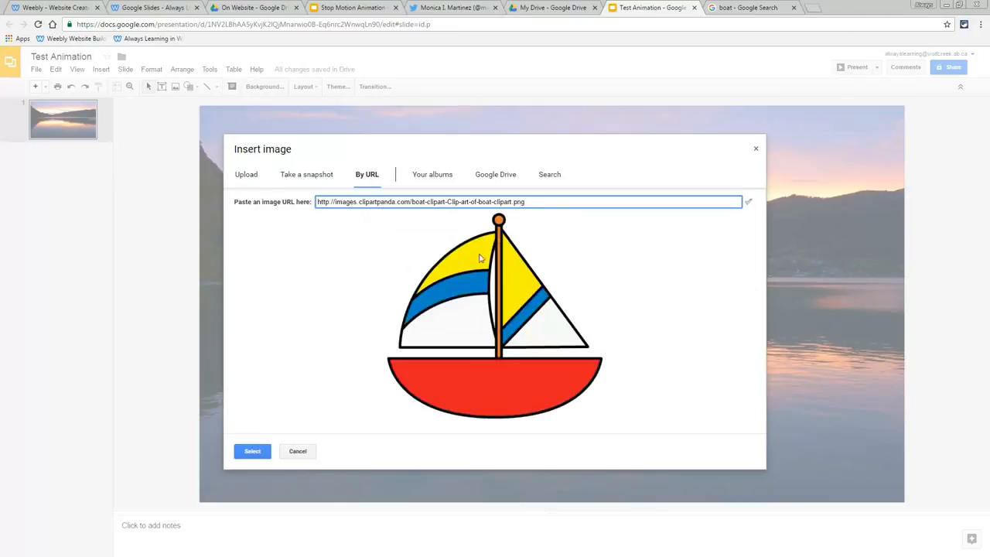
{"action": "left_click", "coordinate": [256, 451]}
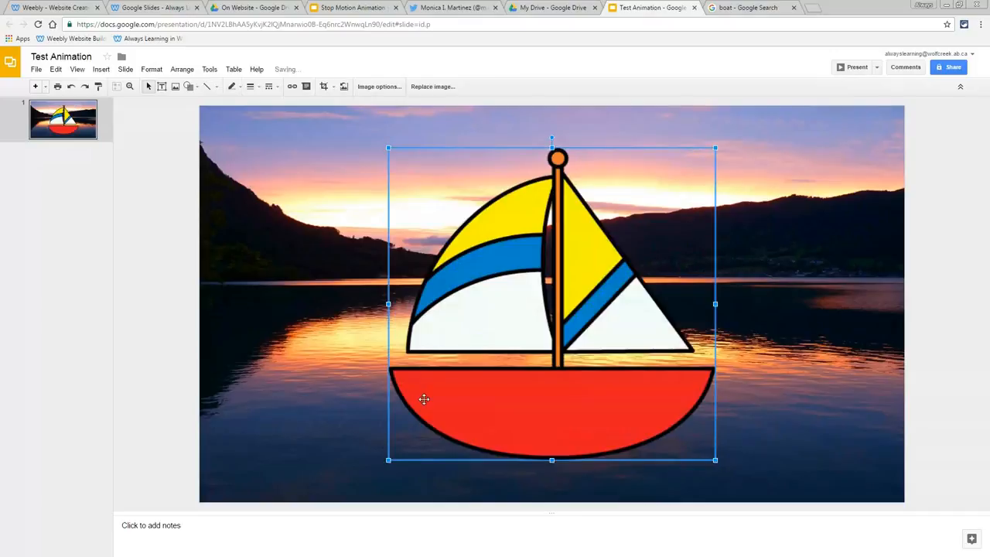
- Shrink the sailboat to roughly a third of its size and place it on the water left of the slide's centre
{"action": "left_click_drag", "start_coordinate": [715, 148], "coordinate": [491, 361]}
{"action": "left_click_drag", "start_coordinate": [461, 429], "coordinate": [417, 327]}
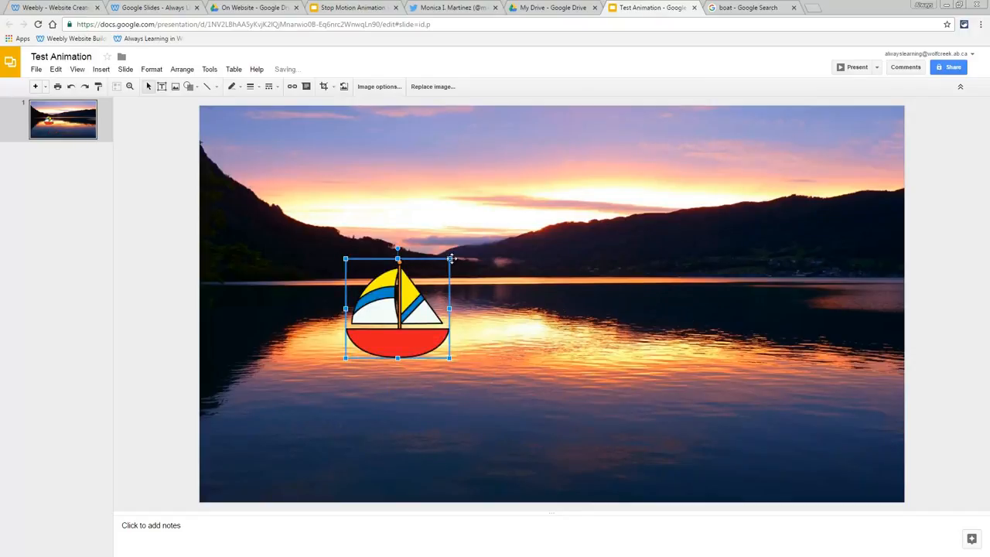
- Shrink the sailboat slightly more and move it up so its hull sits on the lake's horizon line
{"action": "left_click_drag", "start_coordinate": [450, 259], "coordinate": [439, 270]}
{"action": "left_click_drag", "start_coordinate": [405, 351], "coordinate": [390, 300]}
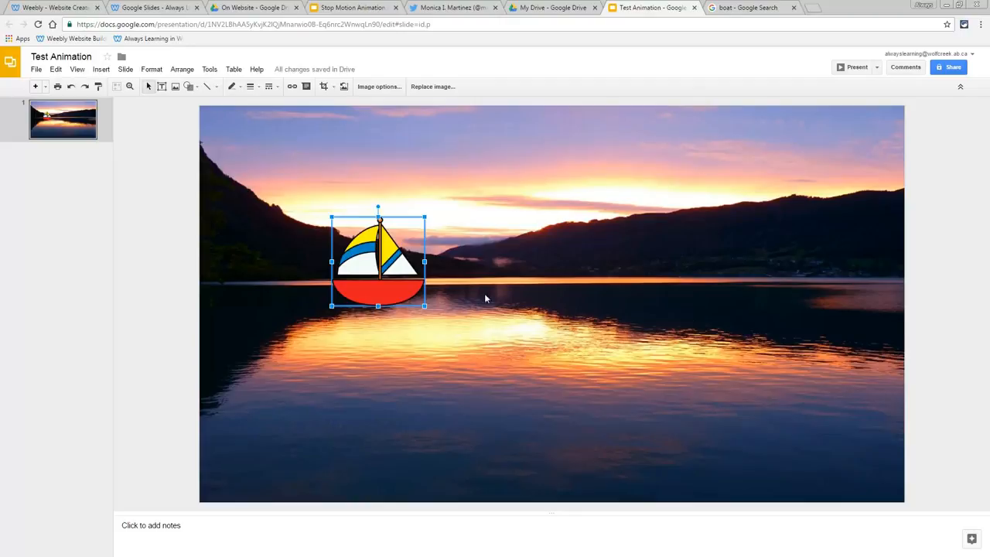
{"action": "left_click", "coordinate": [481, 335]}
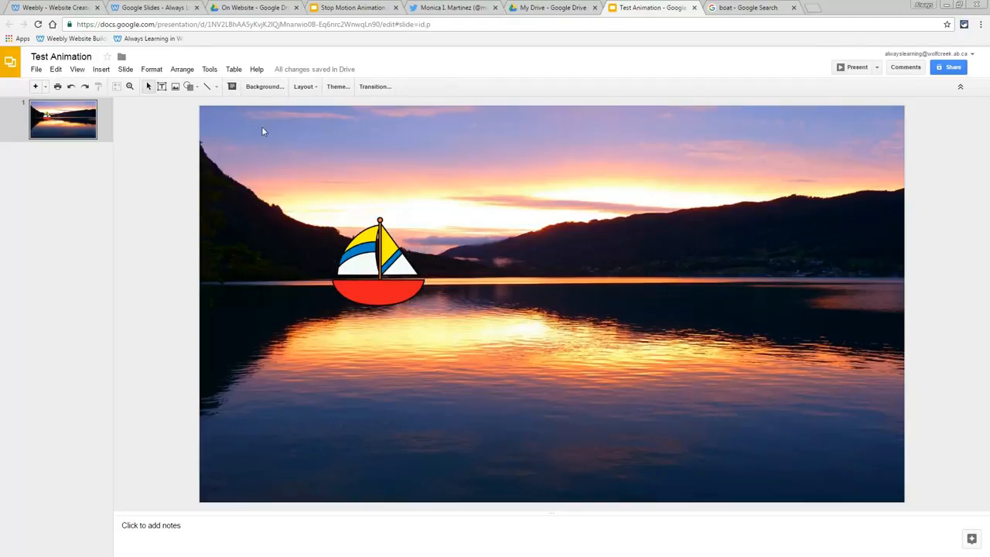
- Draw a wide, flat cloud shape in the sky above the sailboat and fill it with white
{"action": "left_click", "coordinate": [193, 90]}
{"action": "mouse_move", "coordinate": [205, 105]}
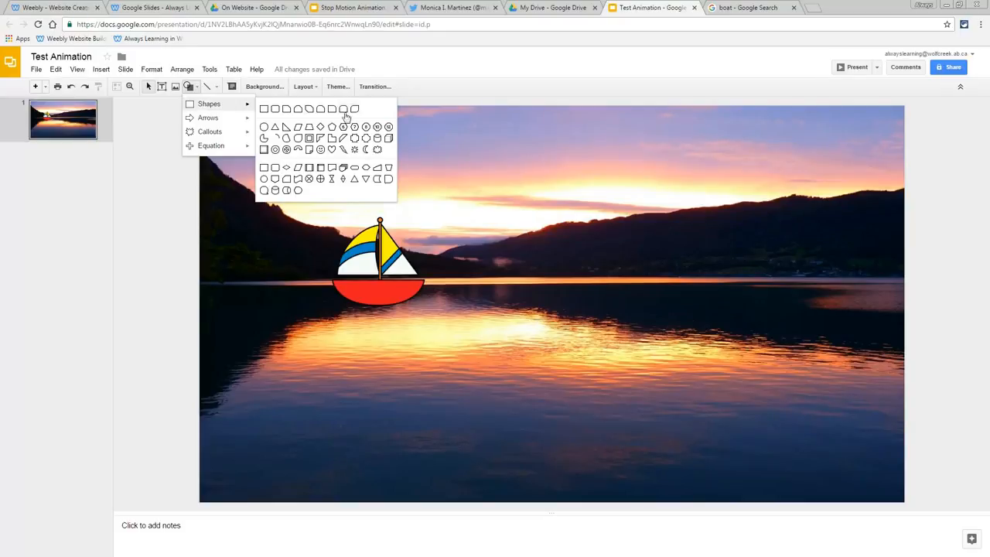
{"action": "left_click", "coordinate": [378, 150]}
{"action": "mouse_move", "coordinate": [358, 146]}
{"action": "left_mouse_down"}
{"action": "mouse_move", "coordinate": [548, 172]}
{"action": "mouse_move", "coordinate": [559, 184]}
{"action": "left_mouse_up"}
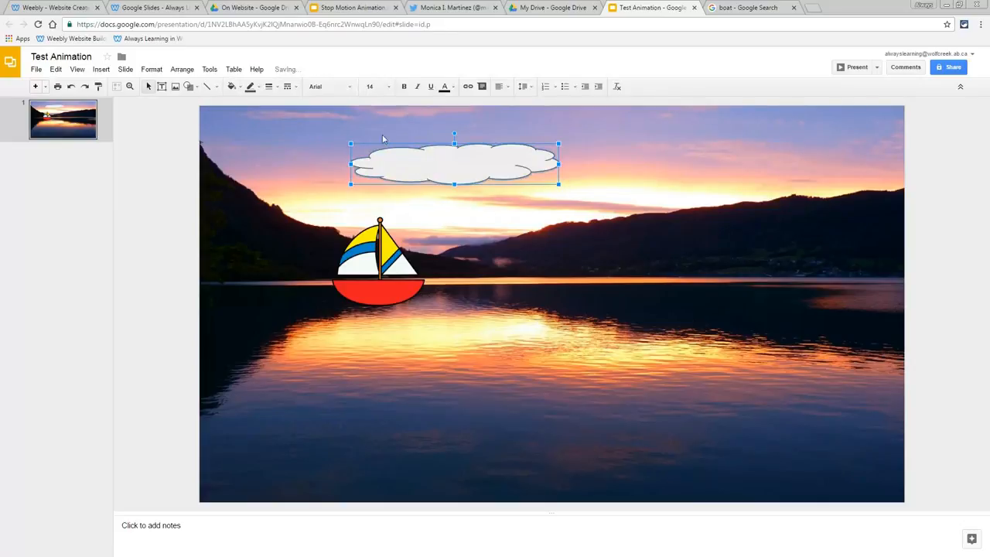
{"action": "left_click", "coordinate": [234, 87]}
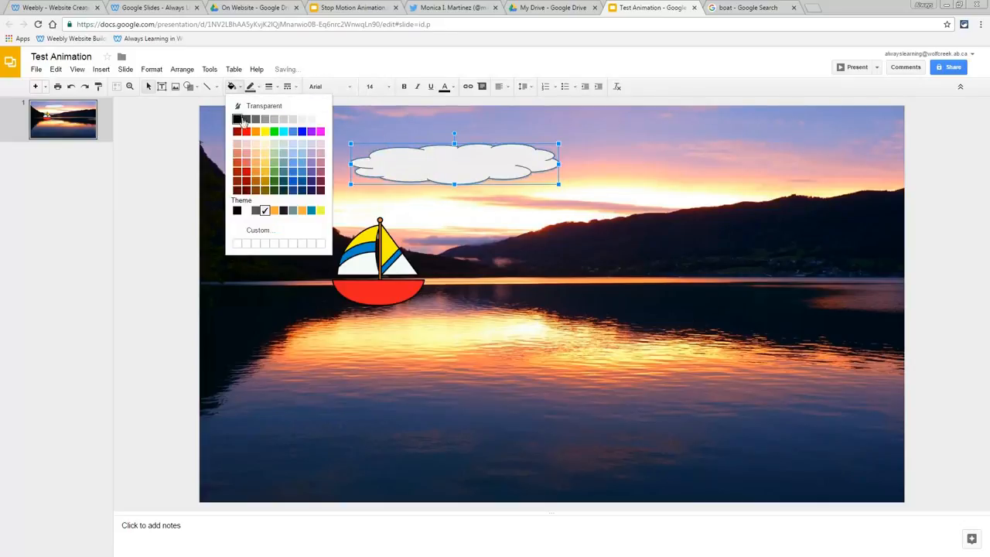
{"action": "left_click", "coordinate": [246, 210]}
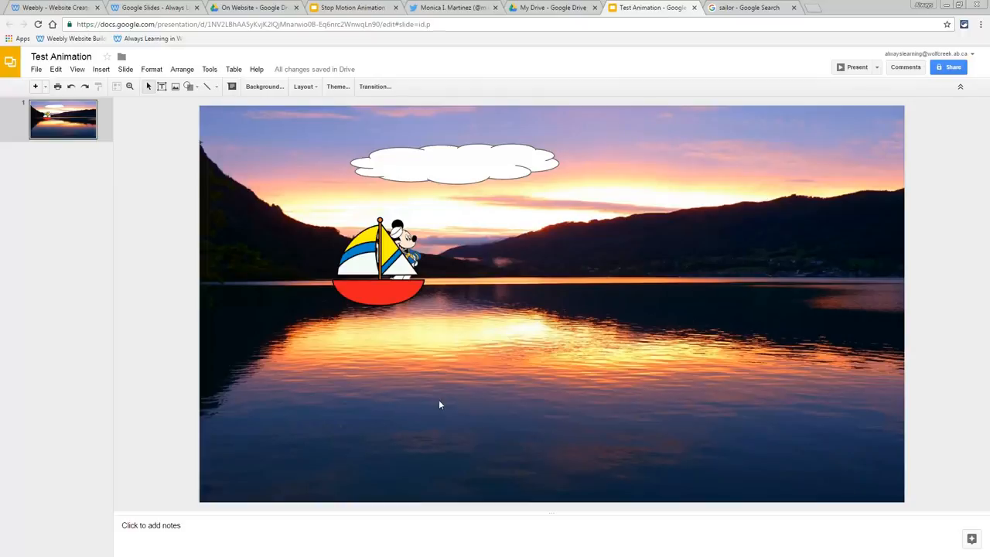
- Duplicate the first slide twice to make three identical frames
{"action": "left_click", "coordinate": [66, 133]}
{"action": "right_click", "coordinate": [67, 133]}
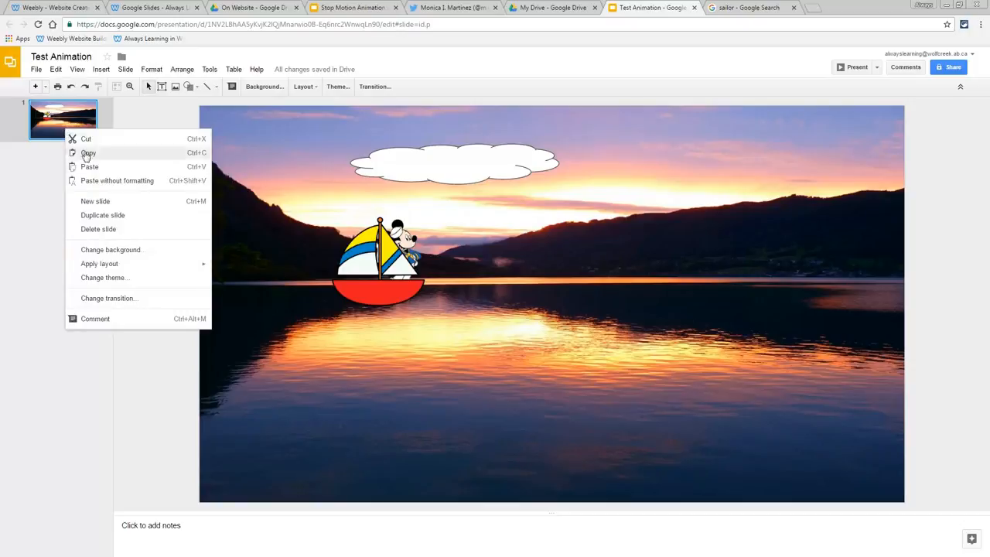
{"action": "left_click", "coordinate": [113, 217]}
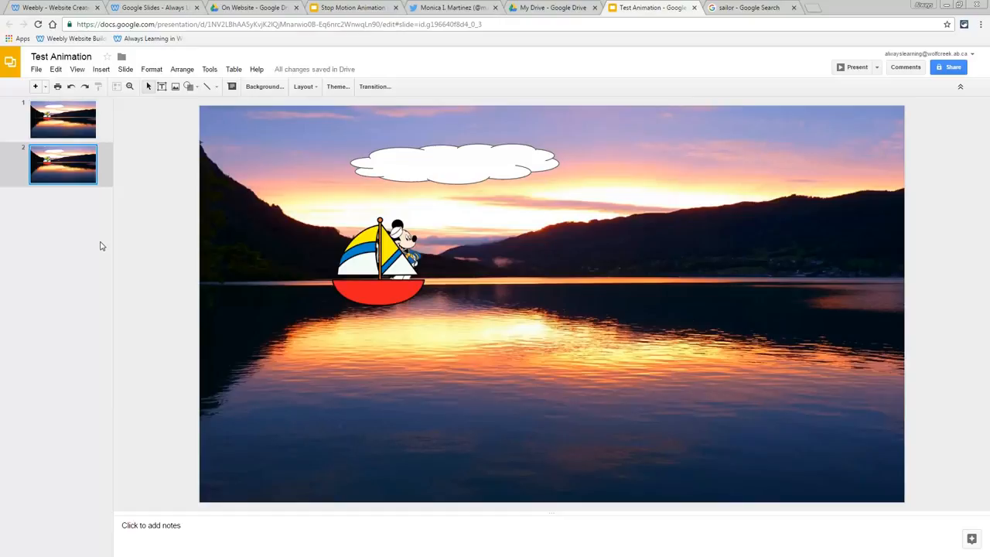
{"action": "key", "text": "ctrl+d"}
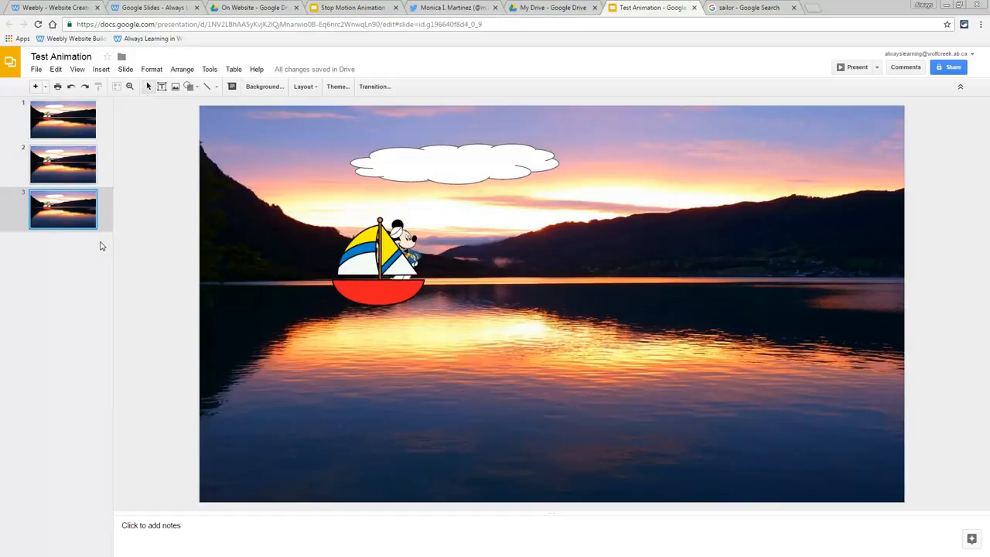
- On slide 2, select the sailboat and sailor together and move them slightly to the right
{"action": "left_click", "coordinate": [71, 173]}
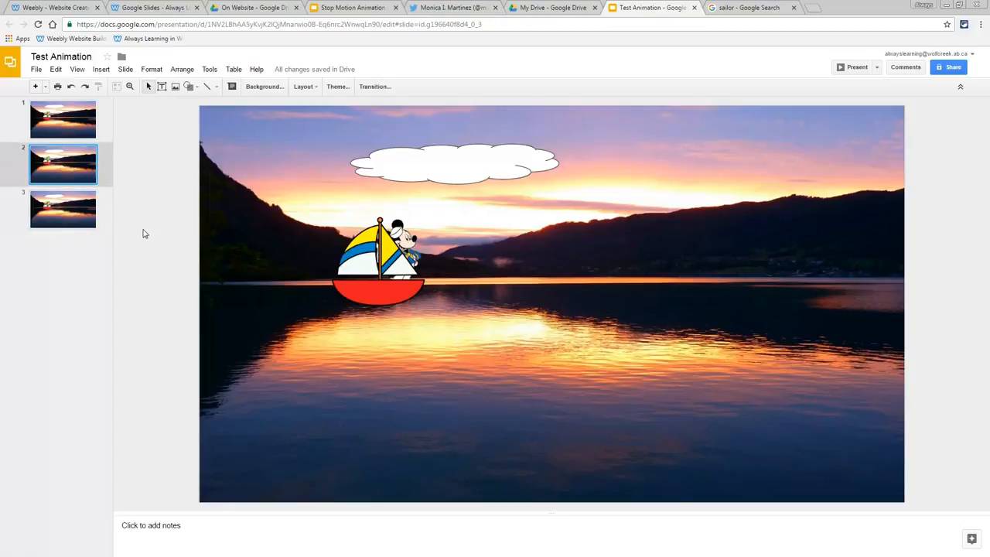
{"action": "left_click_drag", "start_coordinate": [332, 207], "coordinate": [430, 315]}
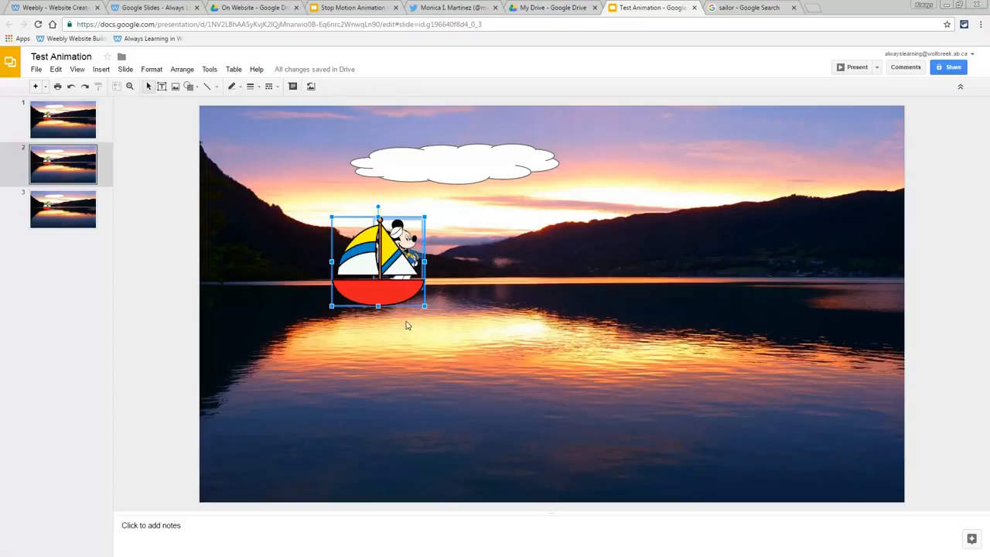
{"action": "left_click_drag", "start_coordinate": [380, 272], "coordinate": [394, 268]}
- On slide 3, undo the boat-only move and shift the sailboat and sailor together a little further right than on slide 2
{"action": "left_click", "coordinate": [73, 222]}
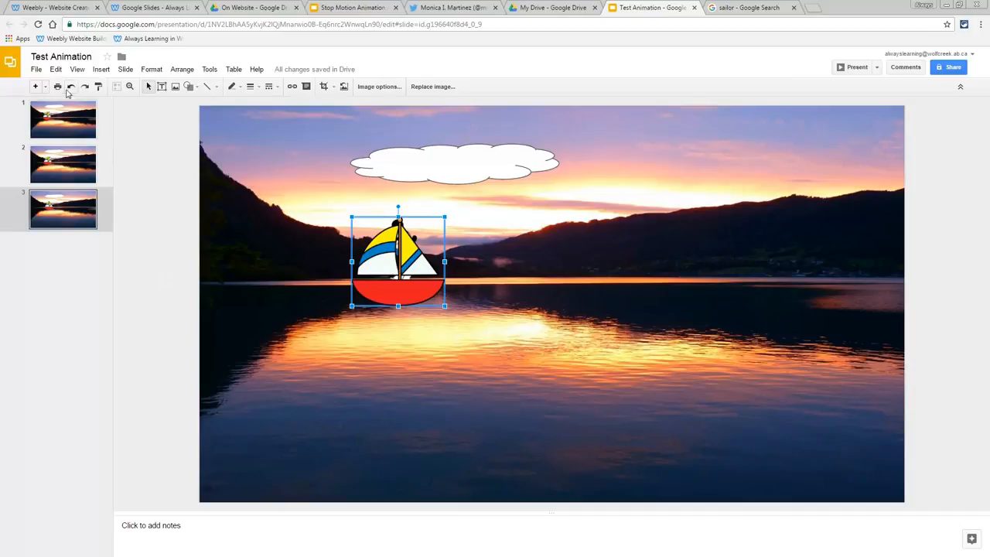
{"action": "left_click", "coordinate": [71, 86]}
{"action": "left_click_drag", "start_coordinate": [305, 204], "coordinate": [458, 309]}
{"action": "left_click_drag", "start_coordinate": [383, 263], "coordinate": [401, 263]}
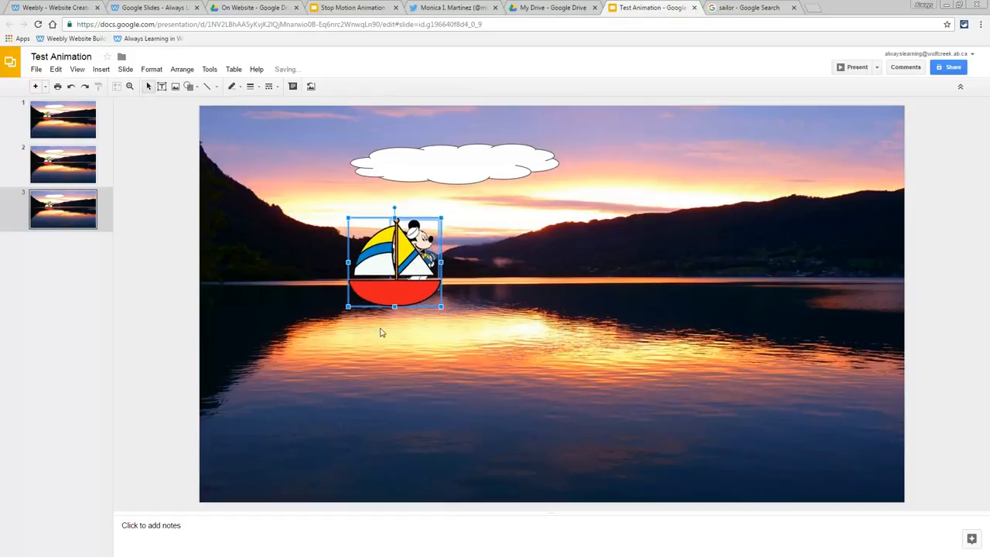
- Duplicate slide 3 and nudge the sailboat and sailor together slightly right on the new slide 4
{"action": "left_click", "coordinate": [67, 225]}
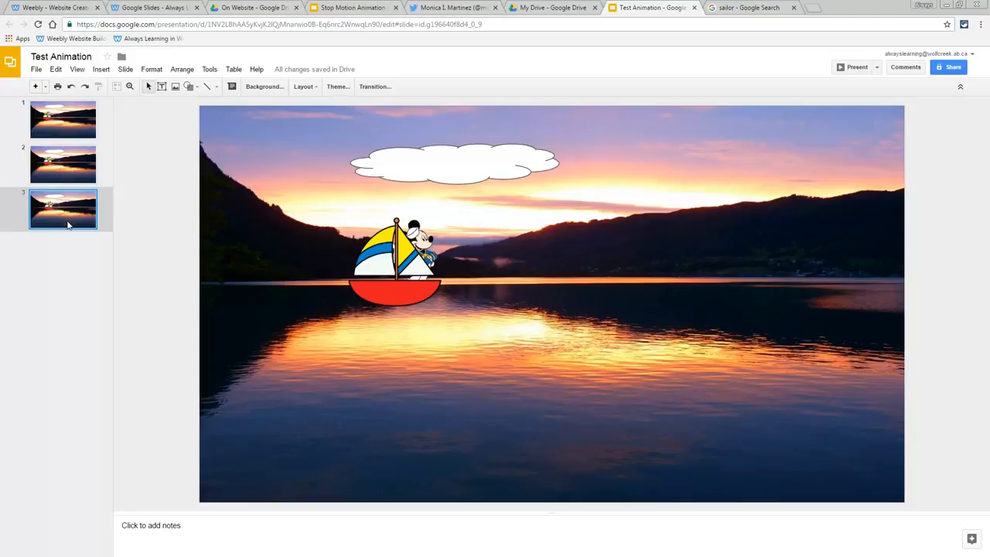
{"action": "key", "text": "ctrl+d"}
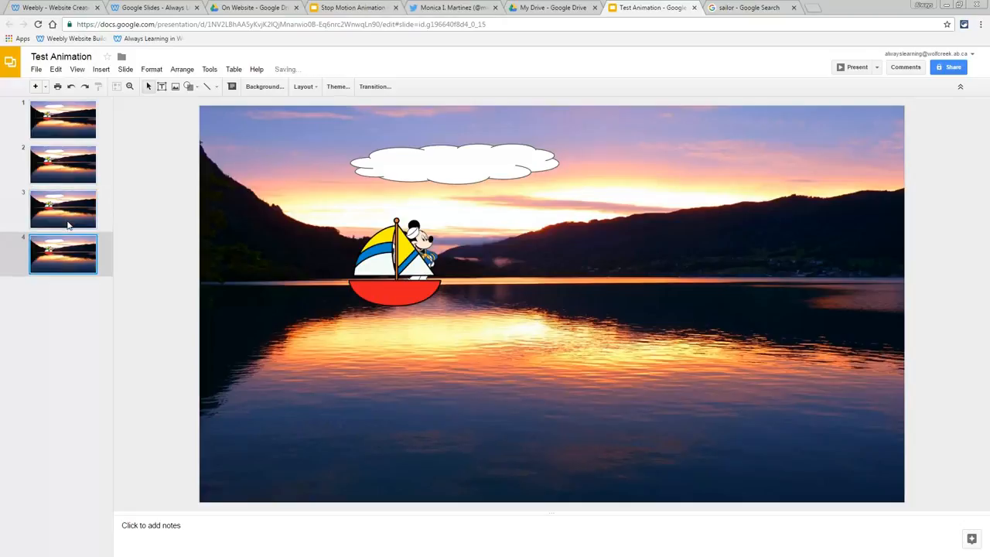
{"action": "left_click_drag", "start_coordinate": [339, 214], "coordinate": [443, 314]}
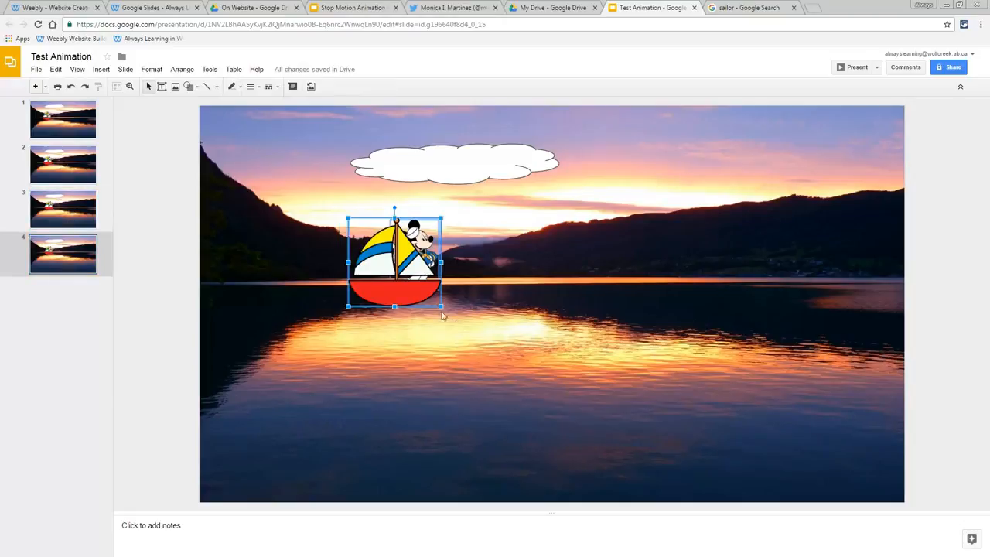
{"action": "key", "text": "Right"}
{"action": "key", "text": "Right"}
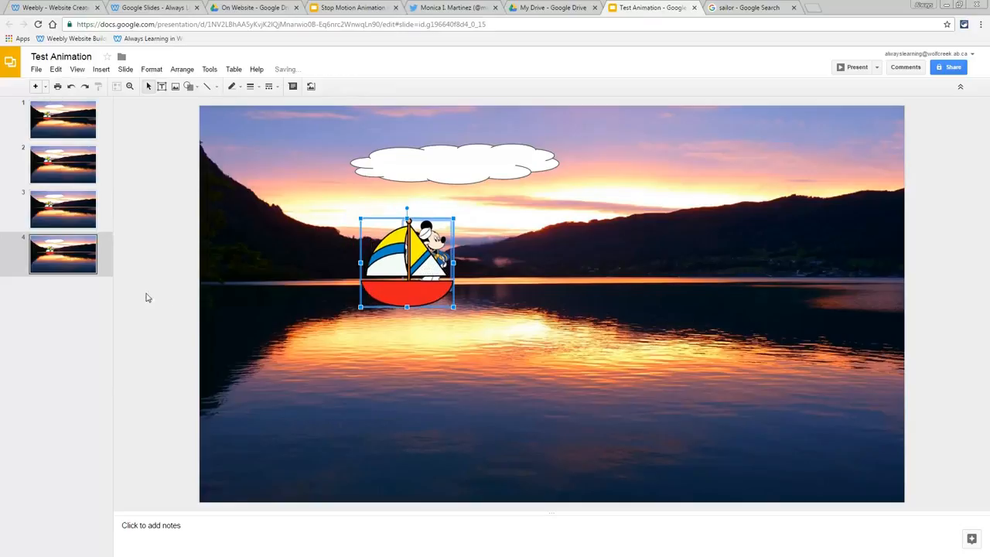
- Duplicate slide 4 and shift the sailboat, sailor and cloud slightly right on the new slide 5
{"action": "key", "text": "ctrl+d"}
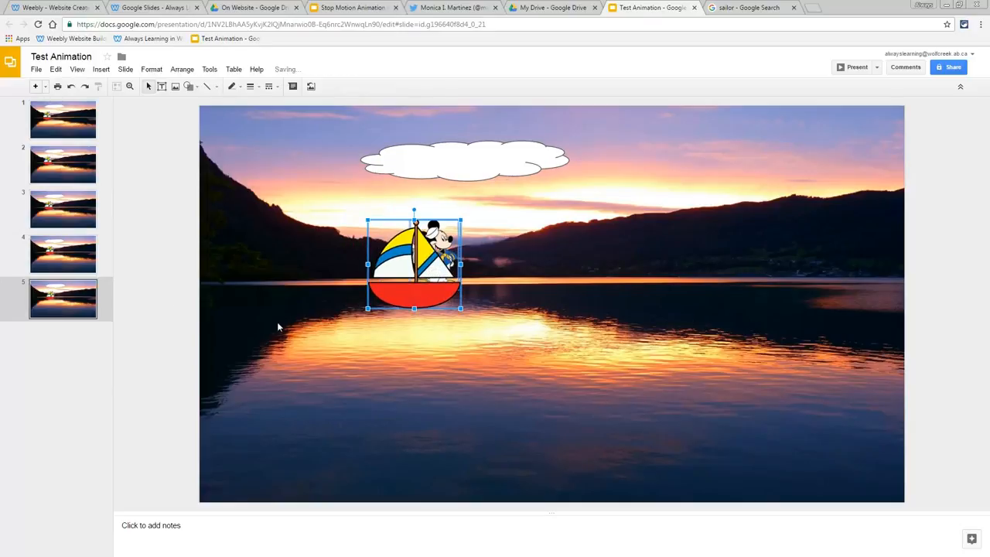
{"action": "left_click", "coordinate": [82, 368]}
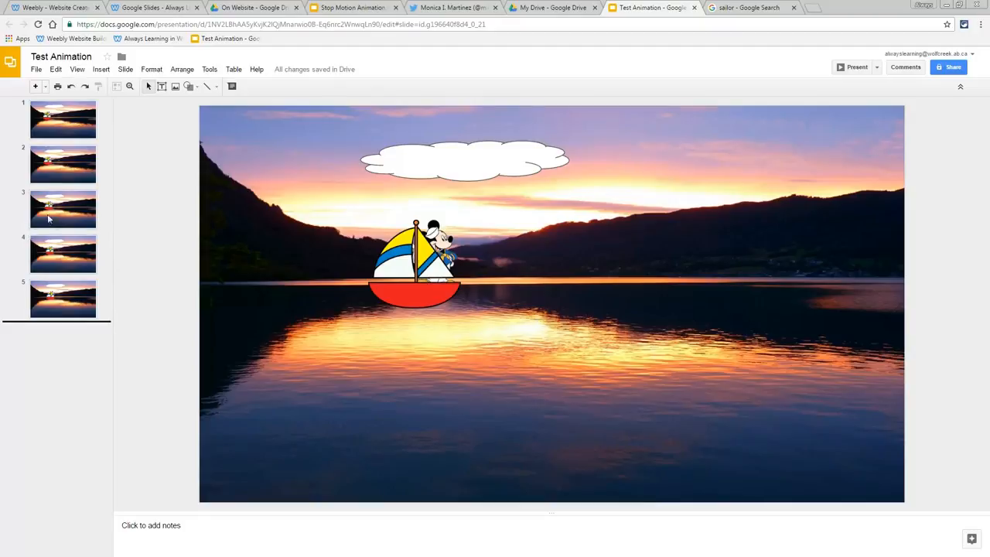
- Publish the presentation to the web, auto-advancing every second and starting the slideshow as soon as the player loads
{"action": "left_click", "coordinate": [34, 70]}
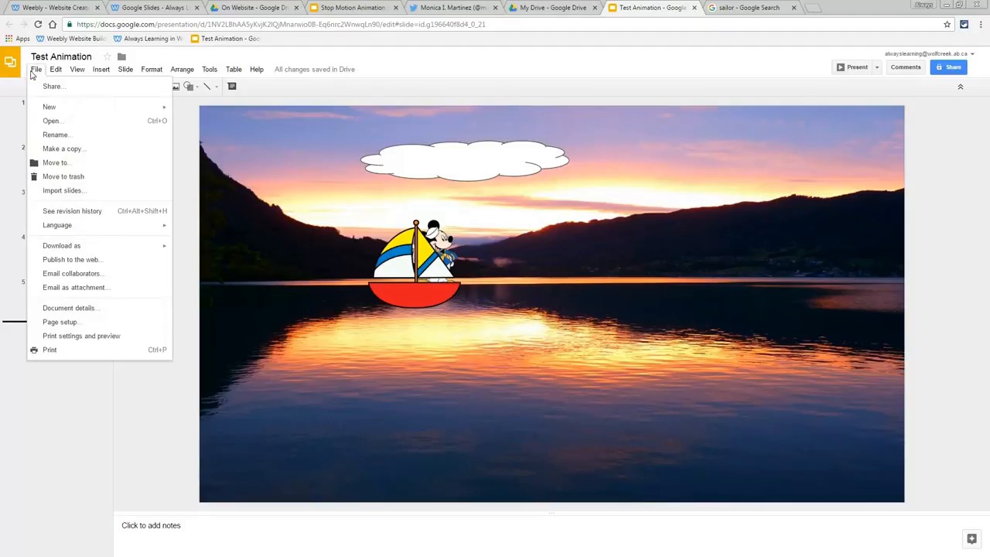
{"action": "left_click", "coordinate": [68, 259]}
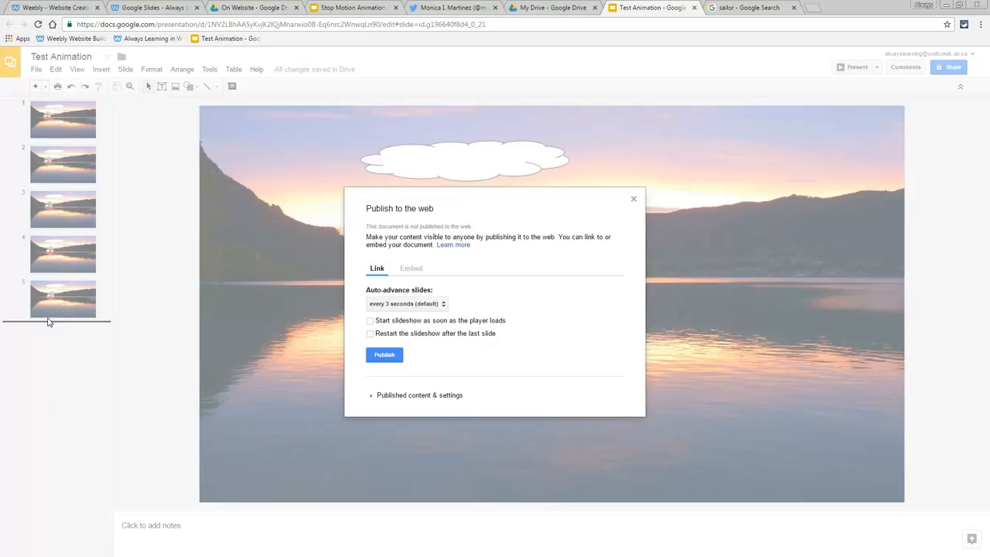
{"action": "left_click", "coordinate": [370, 321]}
{"action": "left_click", "coordinate": [420, 306]}
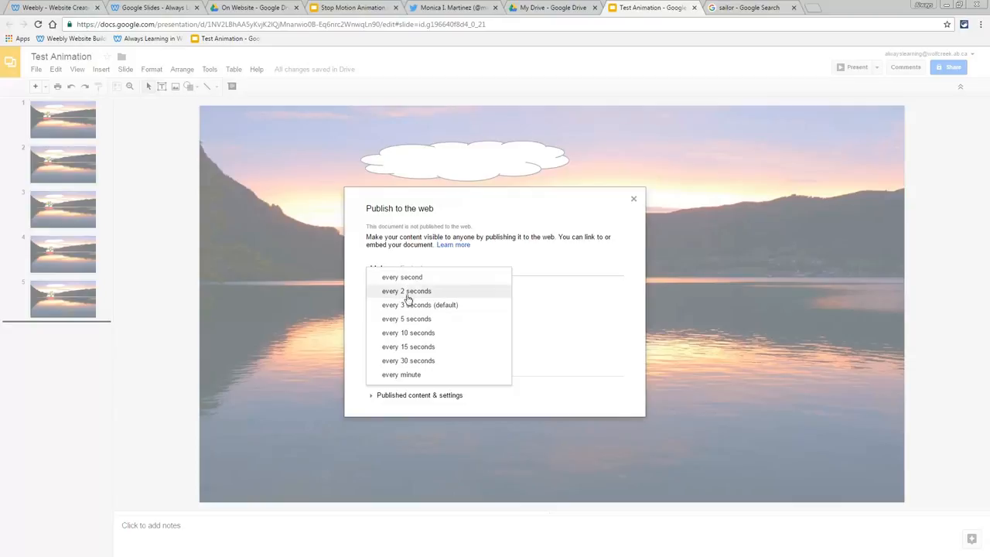
{"action": "left_click", "coordinate": [406, 280]}
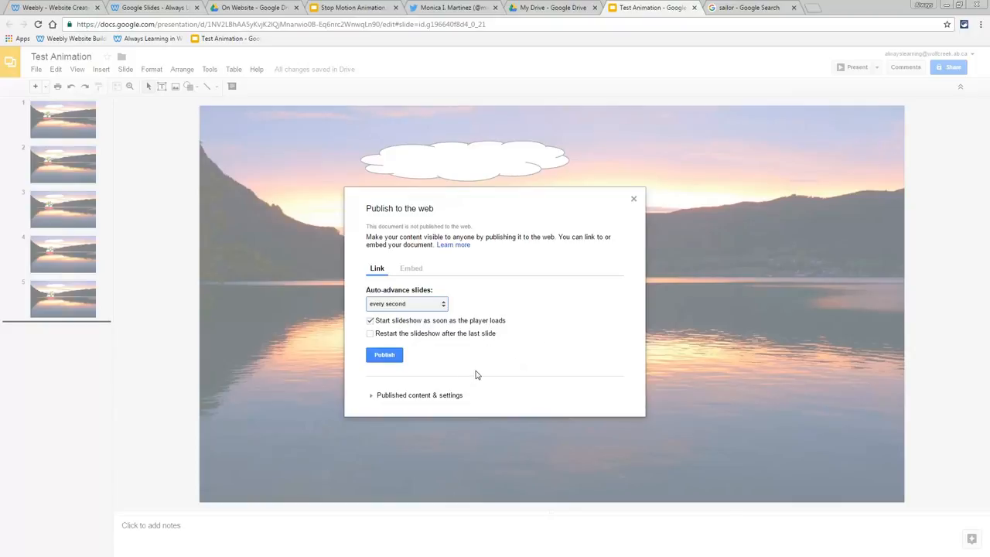
{"action": "left_click", "coordinate": [385, 356]}
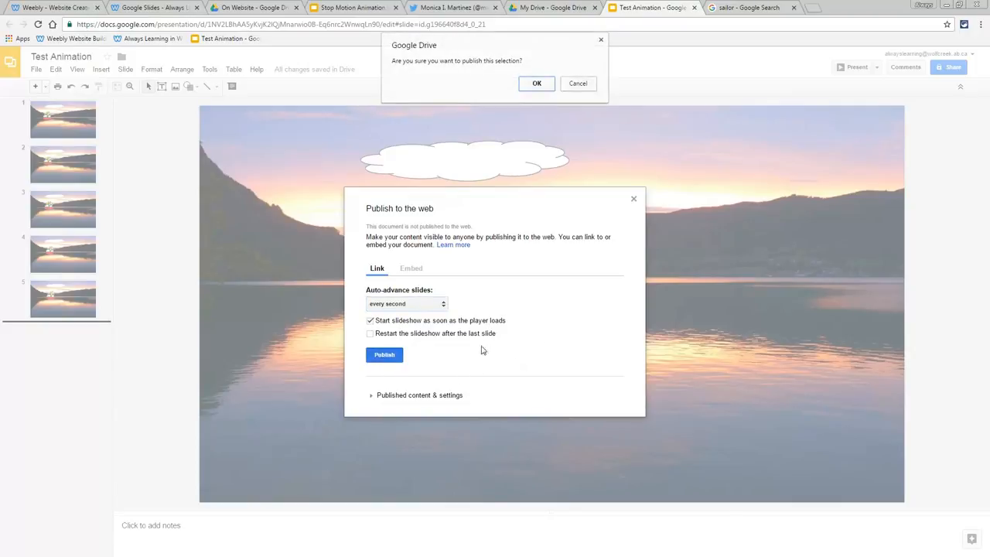
{"action": "left_click", "coordinate": [534, 86]}
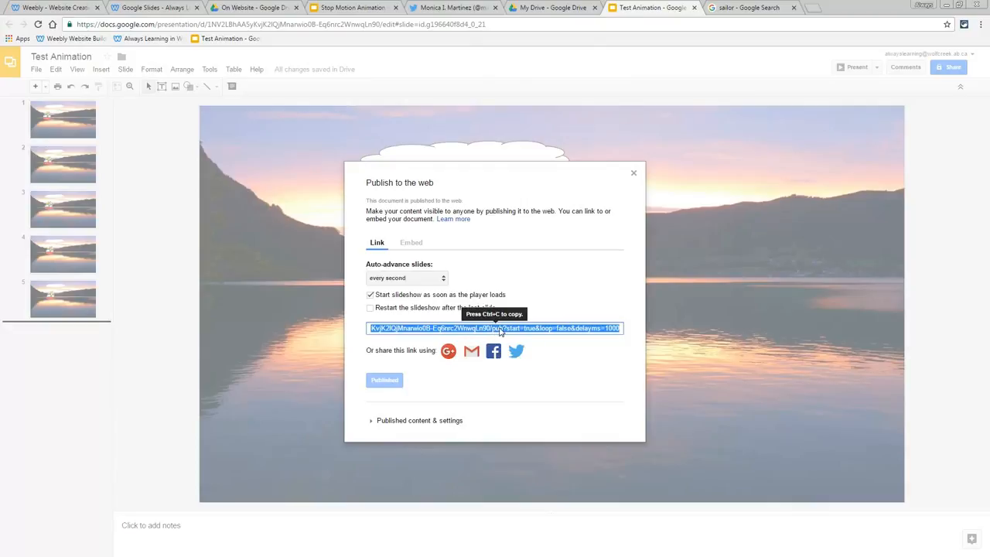
- Copy the published slideshow link and paste it into the address of a new browser tab
{"action": "right_click", "coordinate": [500, 331]}
{"action": "left_click", "coordinate": [516, 337]}
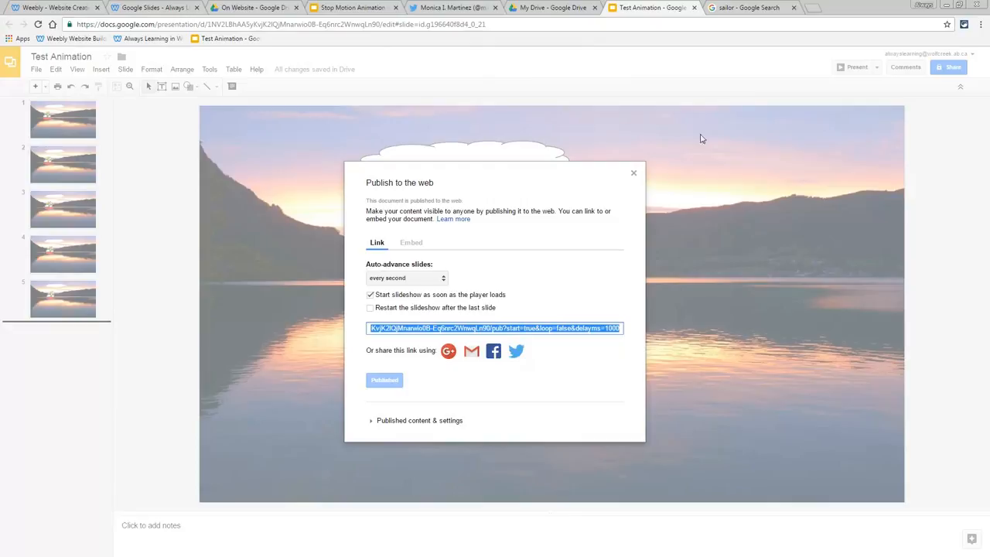
{"action": "left_click", "coordinate": [813, 11]}
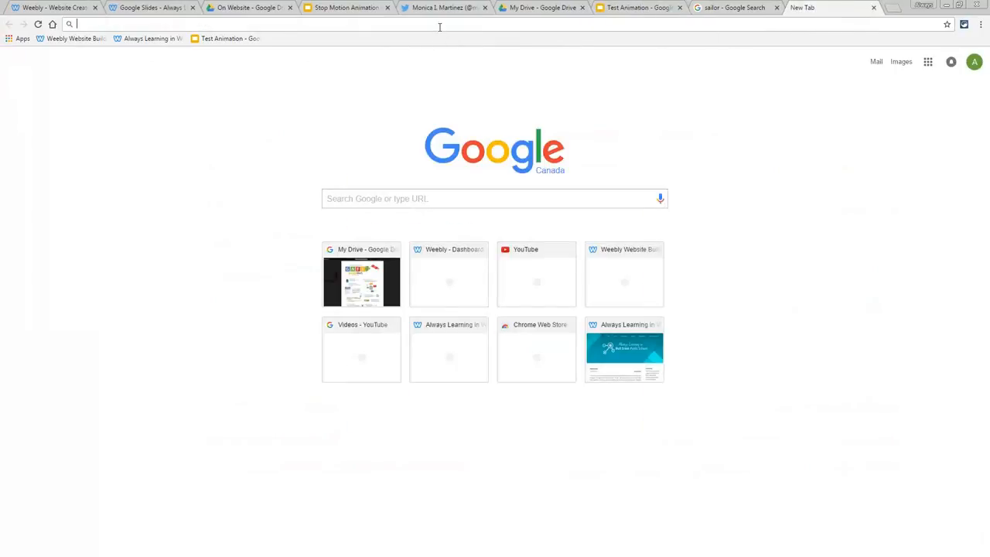
{"action": "key", "text": "ctrl+v"}
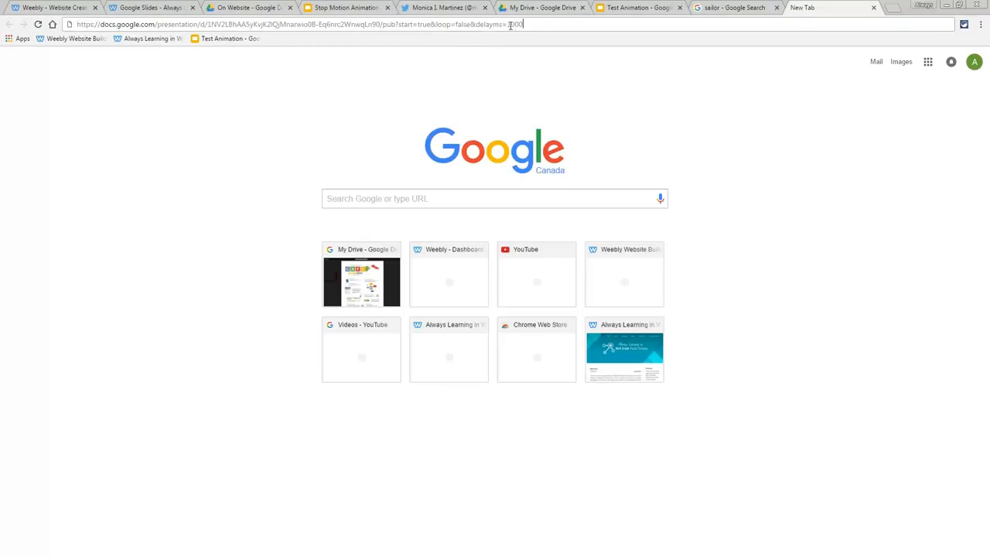
- Change the link's delayms value to 150 and load the published slideshow
{"action": "left_click_drag", "start_coordinate": [506, 24], "coordinate": [529, 24]}
{"action": "type", "text": "150"}
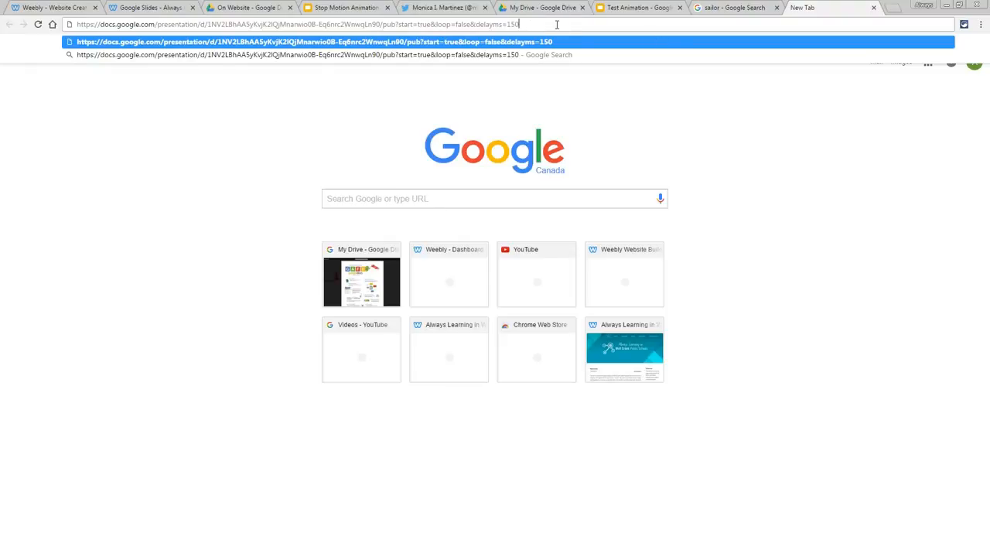
{"action": "left_click_drag", "start_coordinate": [534, 23], "coordinate": [23, 21]}
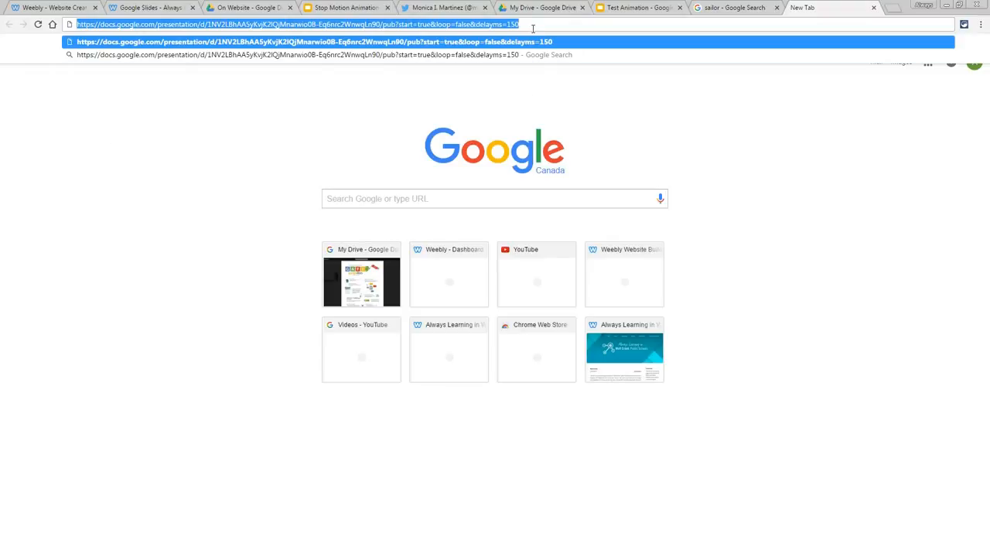
{"action": "key", "text": "Return"}
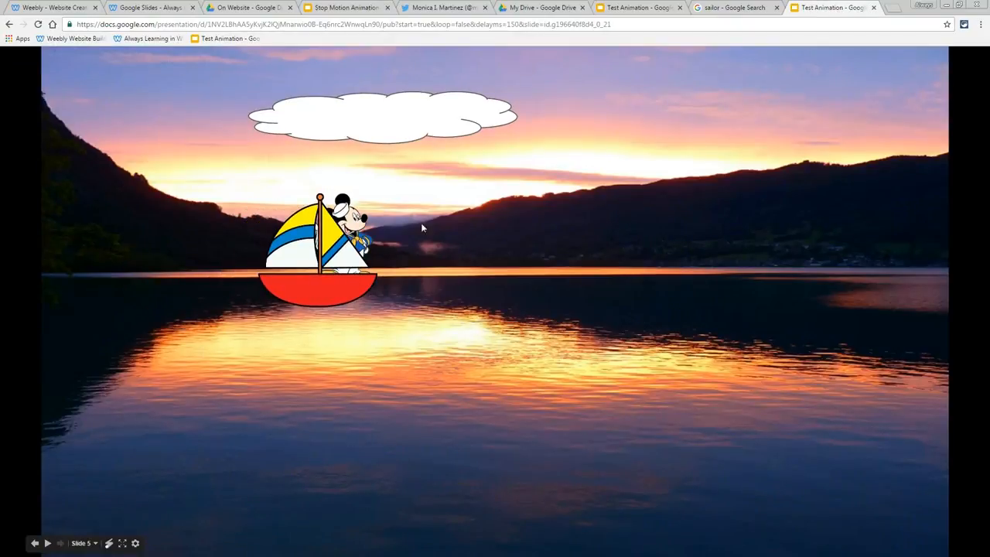
- Replay the published animation twice to check its motion, and close its browser tab
{"action": "left_click", "coordinate": [47, 543]}
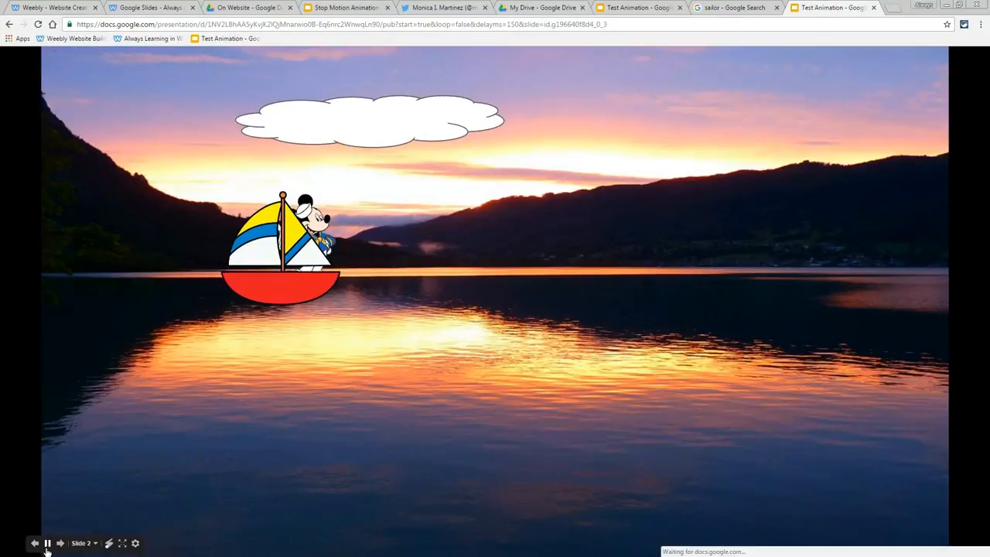
{"action": "left_click", "coordinate": [47, 544]}
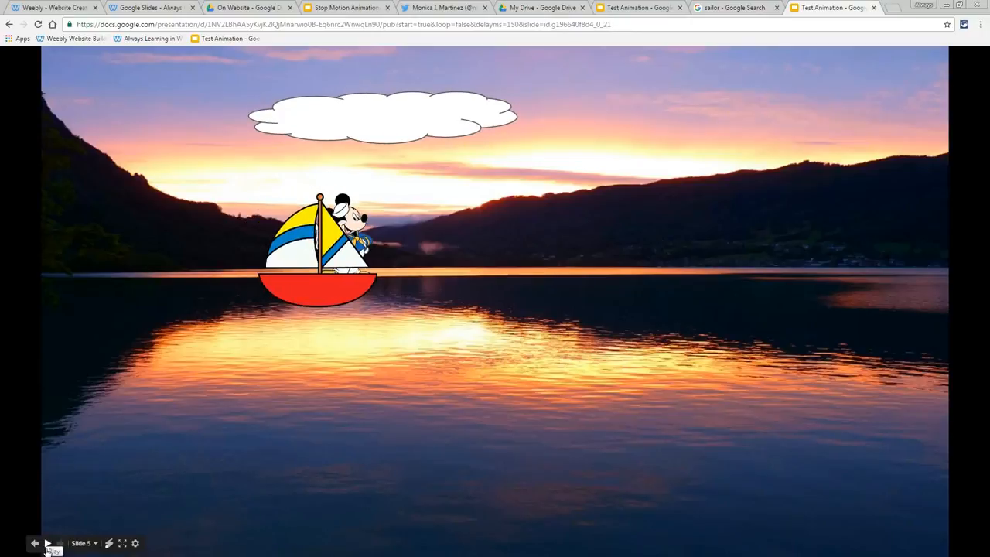
{"action": "left_click", "coordinate": [875, 9]}
- Return to the Test Animation presentation and show the embed version of its web publishing options
{"action": "left_click", "coordinate": [642, 7]}
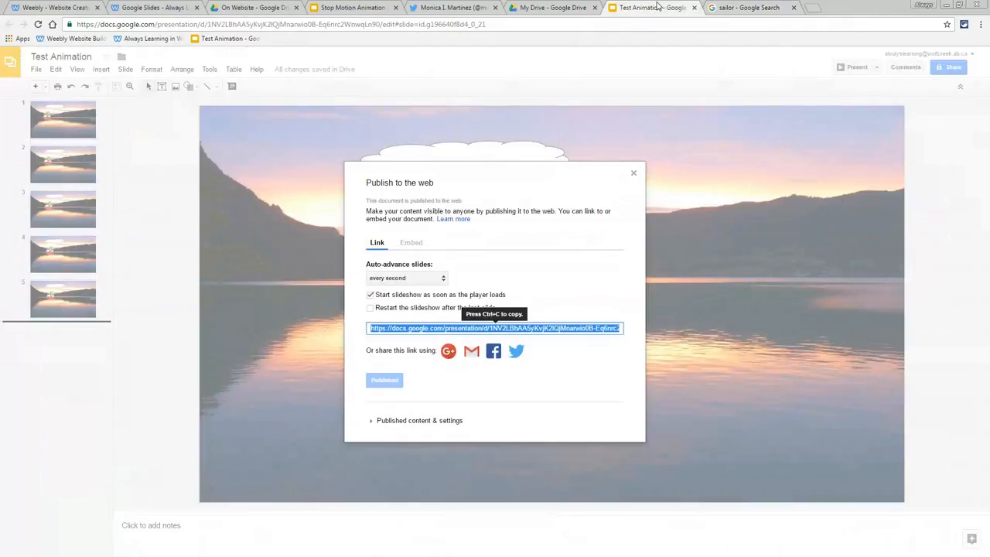
{"action": "left_click", "coordinate": [414, 245]}
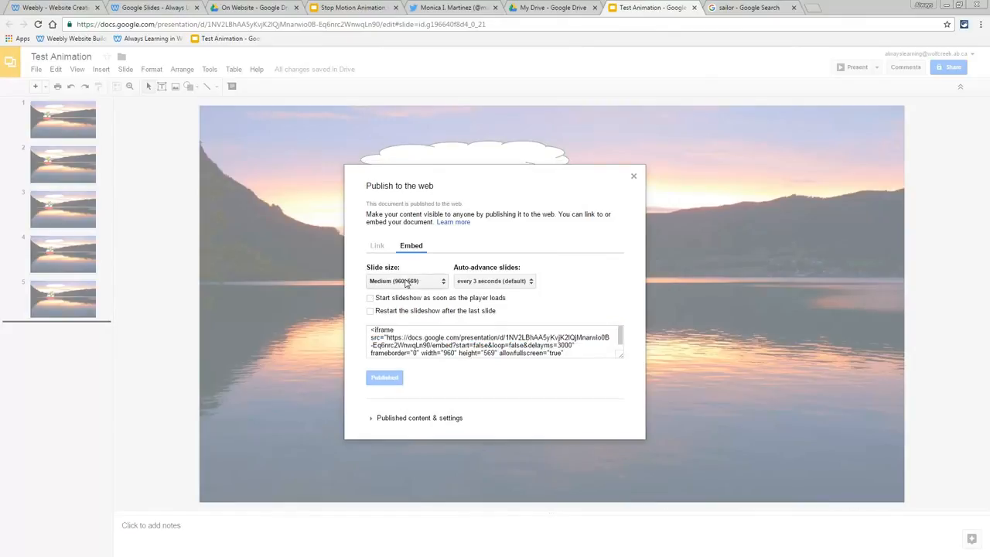
- Keep the embed slide size at Medium (960x569) and have the slideshow start as soon as the player loads
{"action": "left_click", "coordinate": [405, 281]}
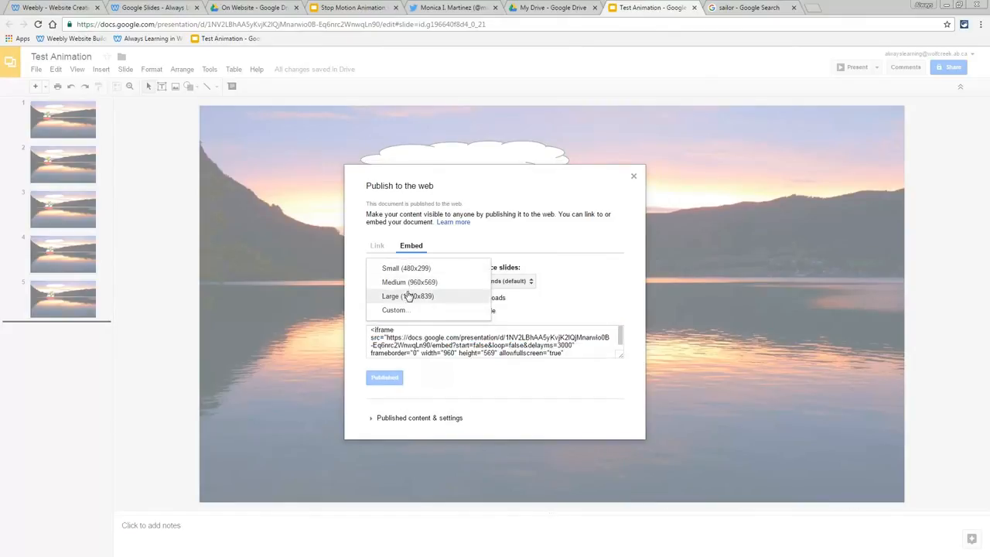
{"action": "left_click", "coordinate": [407, 282]}
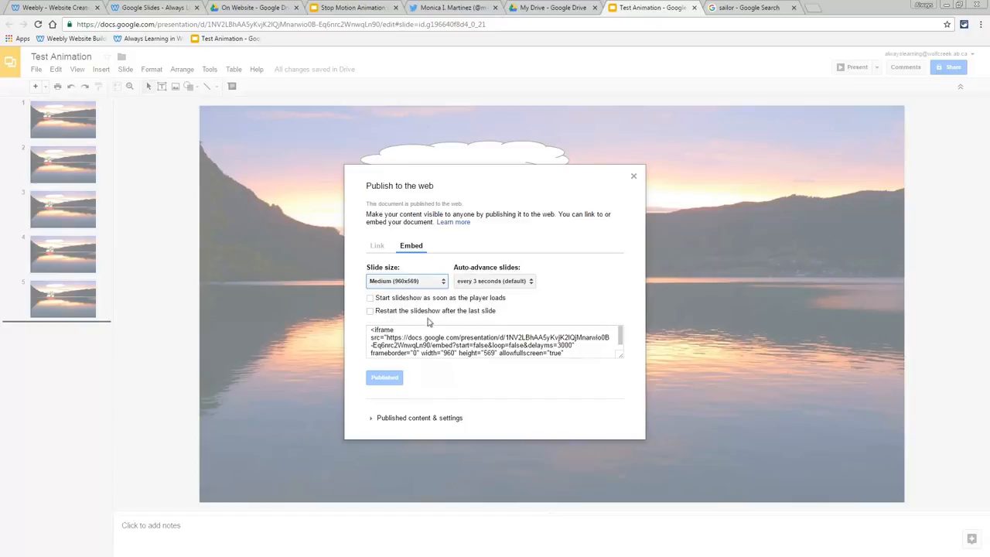
{"action": "left_click", "coordinate": [370, 298]}
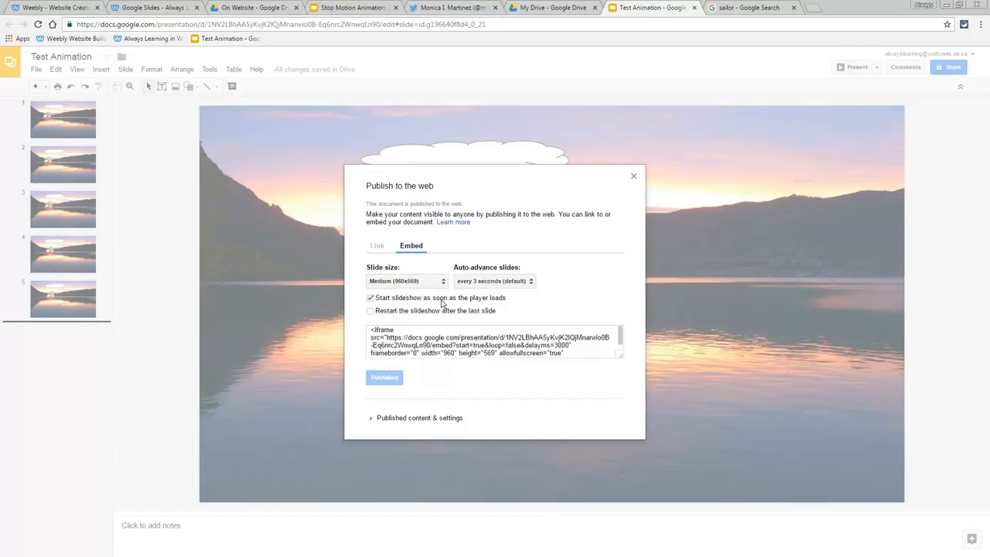
- Select the whole iframe embed code of the published presentation and copy it
{"action": "left_click", "coordinate": [383, 344]}
{"action": "left_click", "coordinate": [383, 344]}
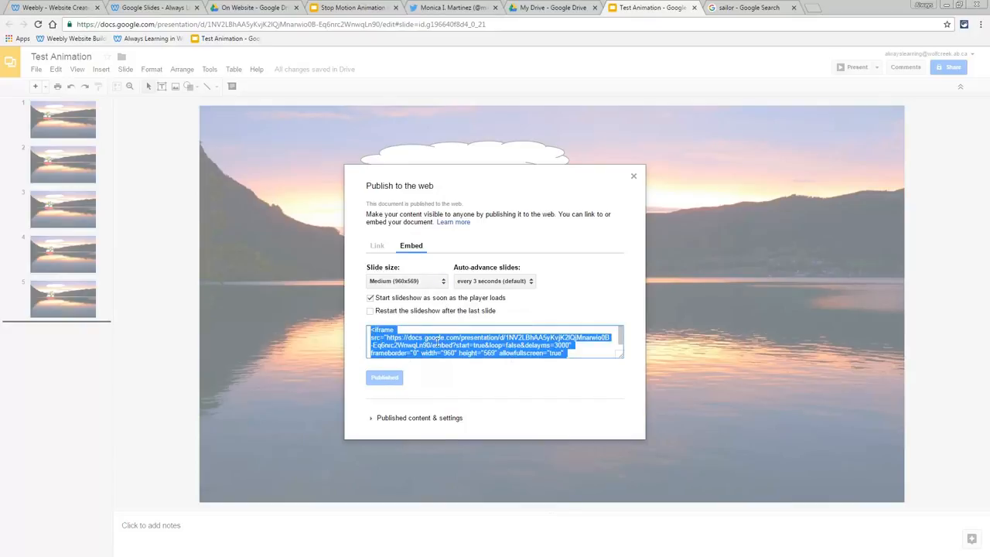
{"action": "scroll", "coordinate": [595, 349], "scroll_direction": "down", "scroll_amount": 1}
{"action": "scroll", "coordinate": [596, 349], "scroll_direction": "up", "scroll_amount": 1}
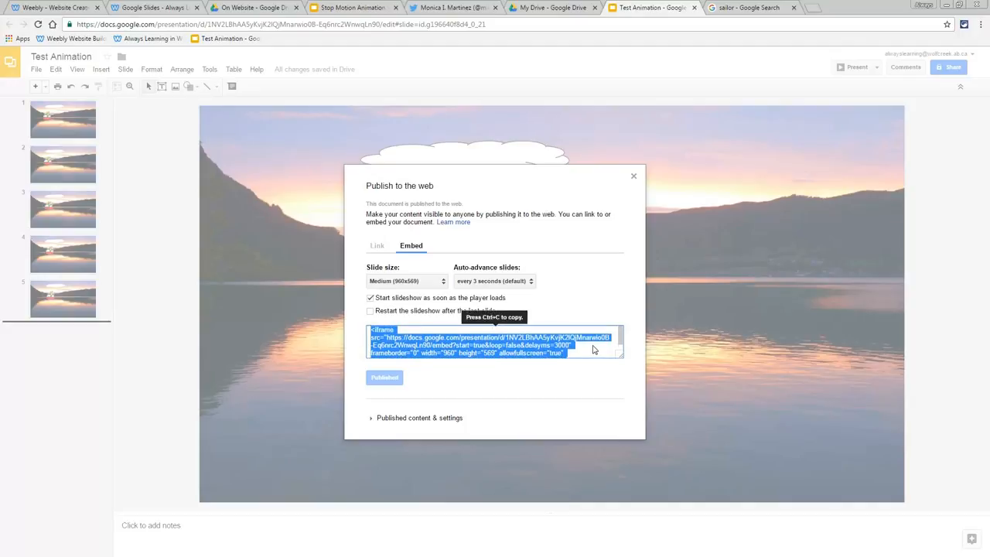
{"action": "right_click", "coordinate": [480, 342]}
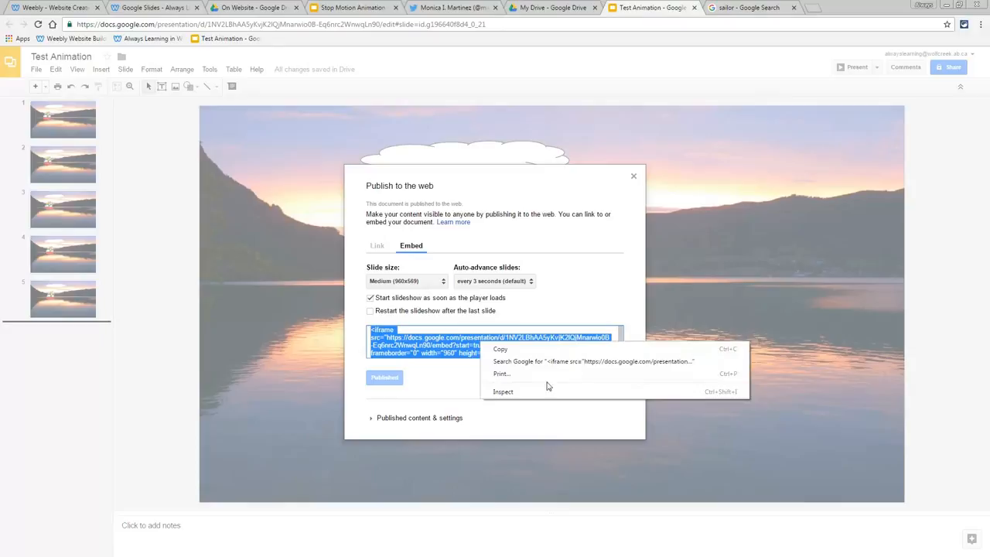
{"action": "left_click", "coordinate": [500, 350]}
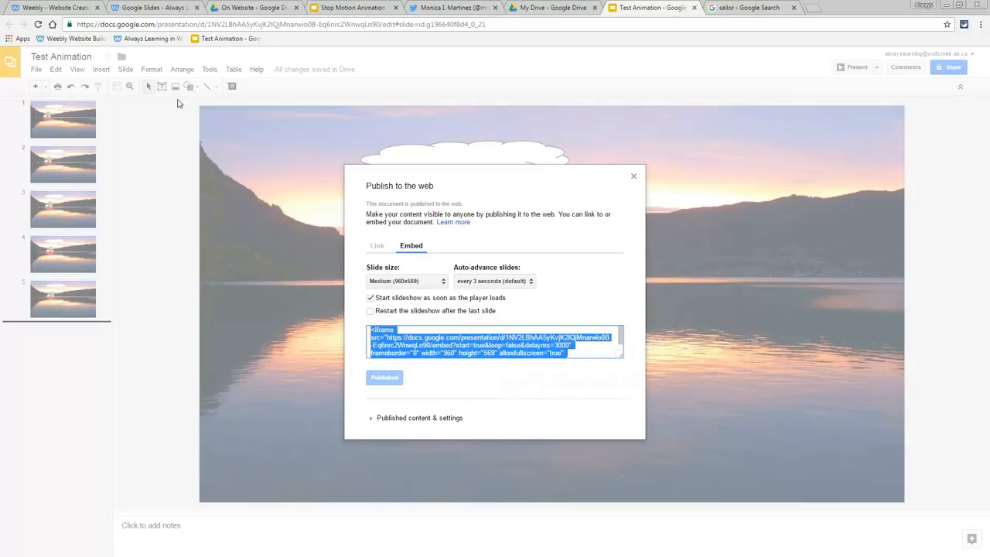
- Switch to the Weebly editor, add an Embed Code element below the step-by-step instructions slideshow and paste the copied iframe code into it
{"action": "left_click", "coordinate": [55, 6]}
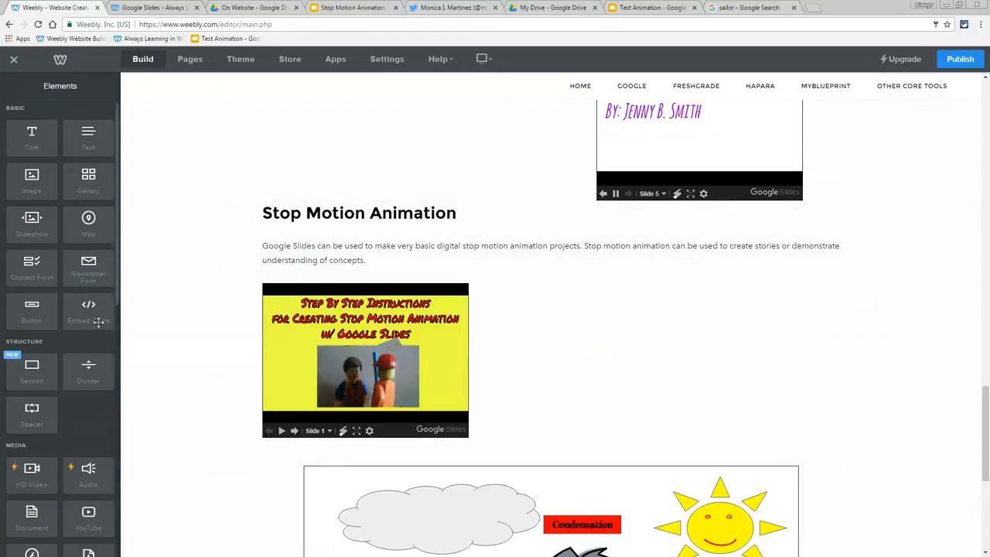
{"action": "left_click_drag", "start_coordinate": [91, 313], "coordinate": [582, 424]}
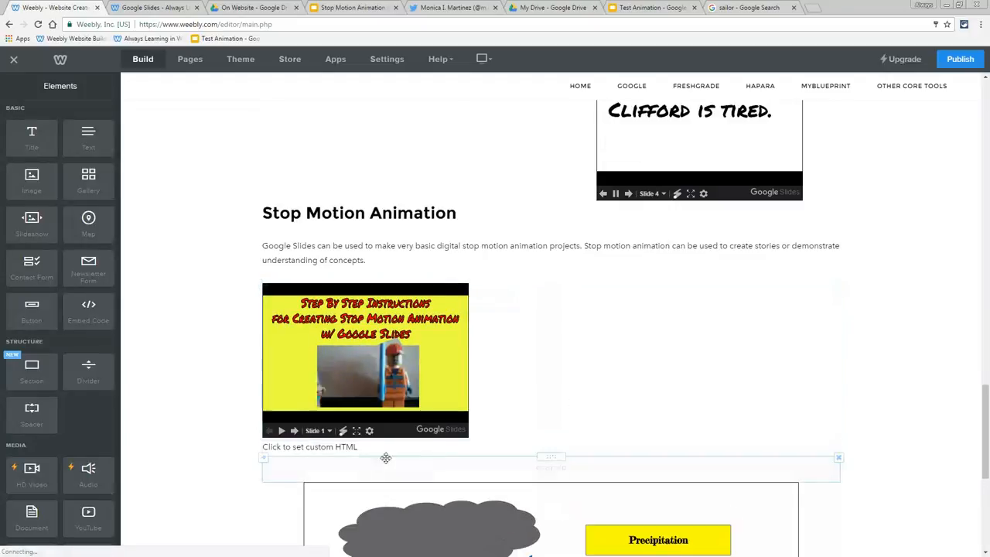
{"action": "left_click", "coordinate": [342, 454]}
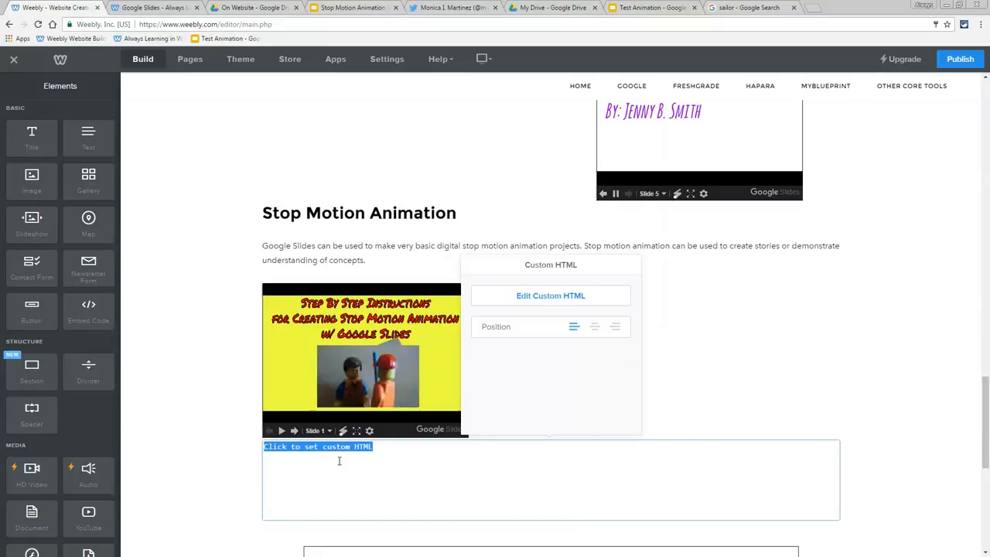
{"action": "key", "text": "ctrl+v"}
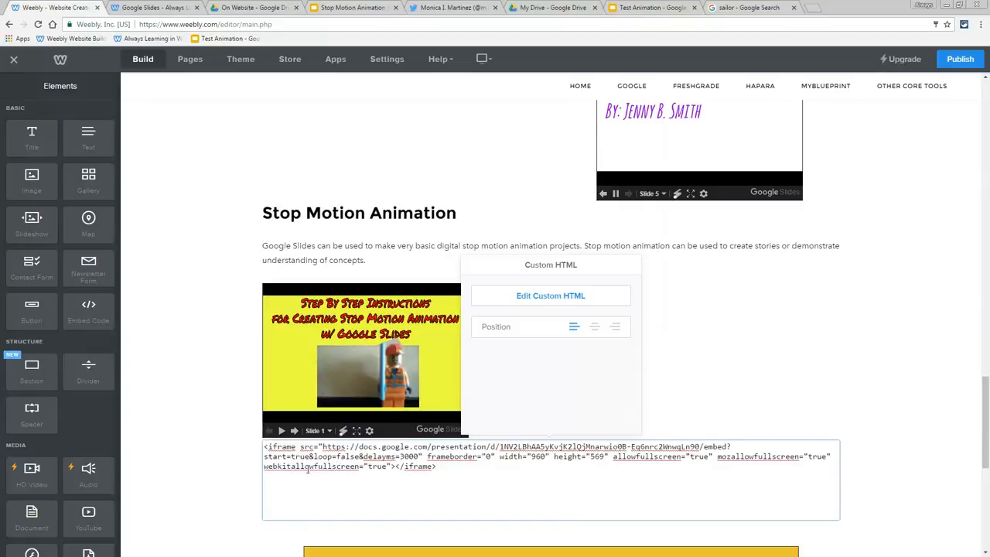
{"action": "left_click", "coordinate": [210, 469]}
{"action": "scroll", "coordinate": [186, 444], "scroll_direction": "down", "scroll_amount": 1}
{"action": "scroll", "coordinate": [185, 443], "scroll_direction": "down", "scroll_amount": 1}
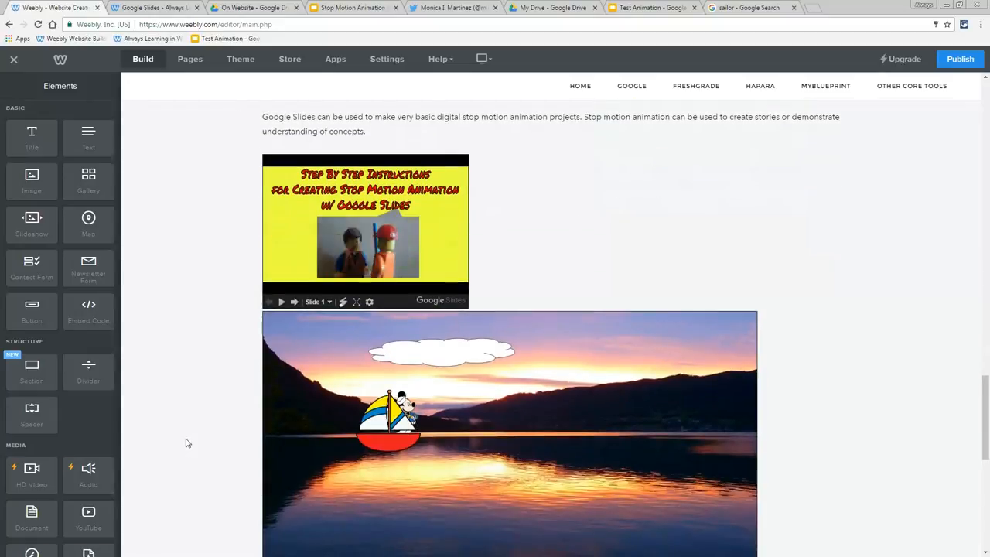